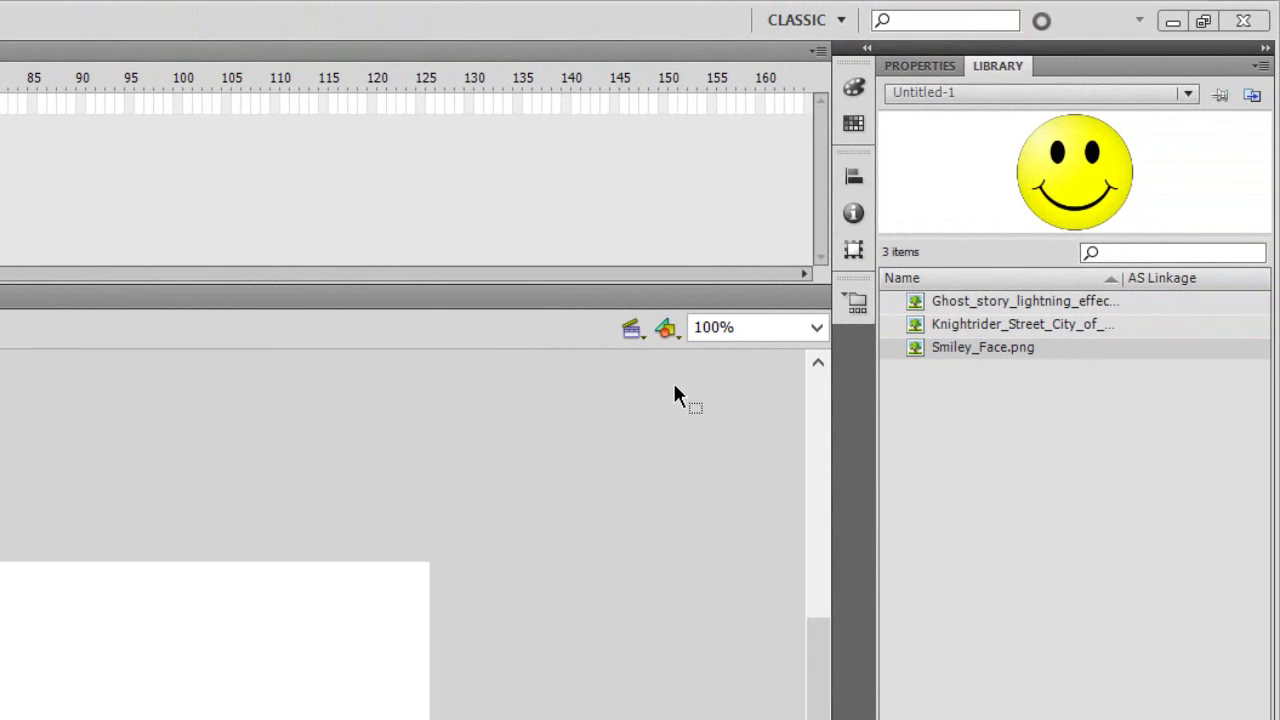
# - Preview the Library images and leave the Knightrider street photo selected
pyautogui.click(1010, 324)
pyautogui.click(999, 352)
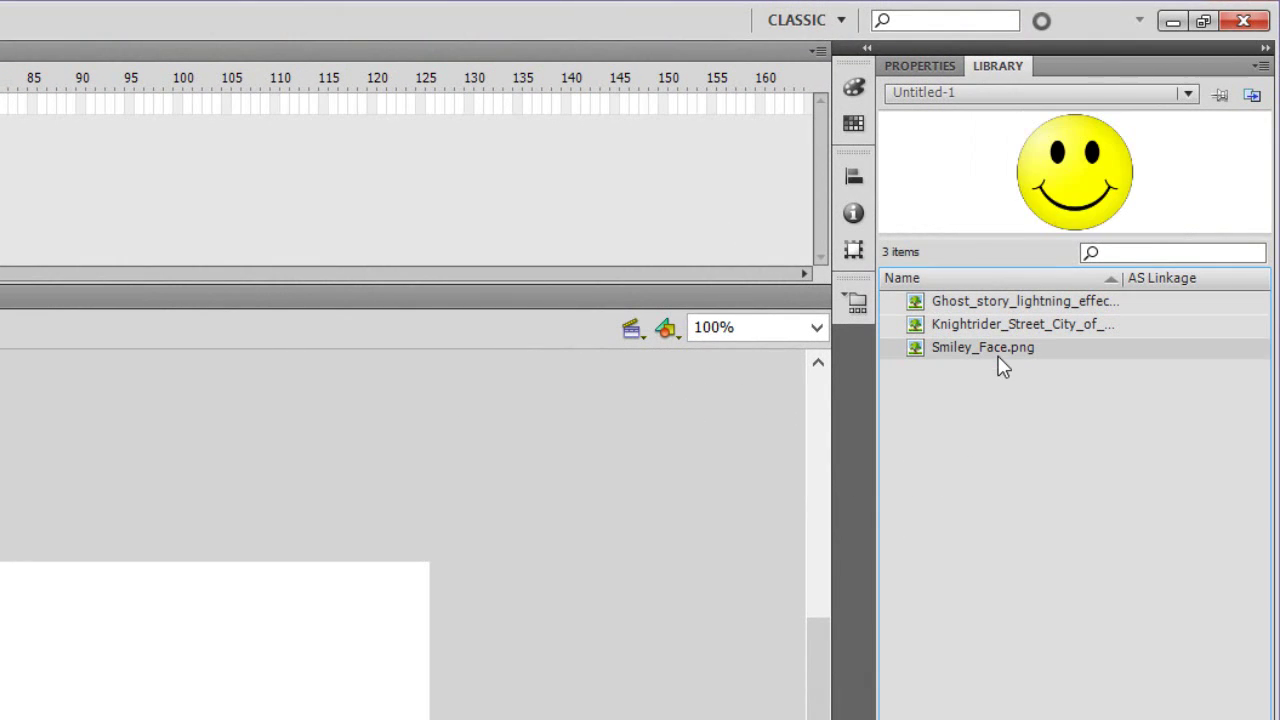
pyautogui.click(1034, 326)
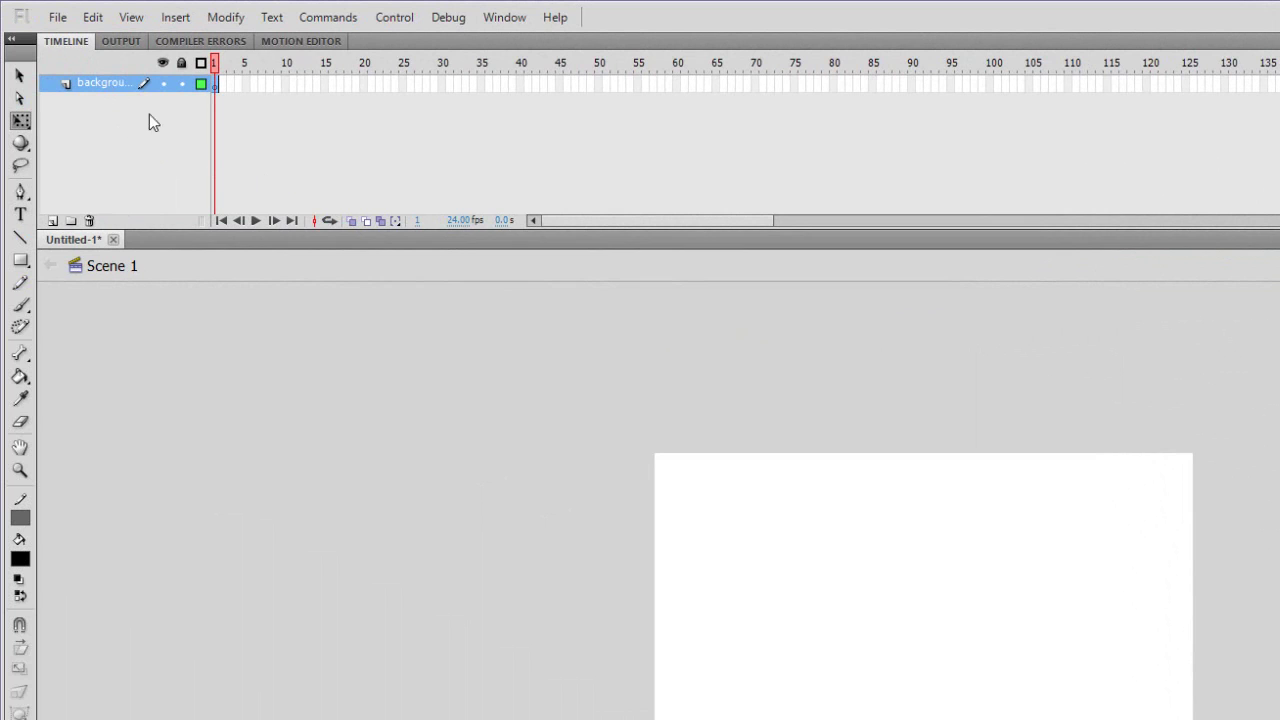
# - Place the Knightrider street photo in the background layer, aligned over the white stage
pyautogui.doubleClick(112, 84)
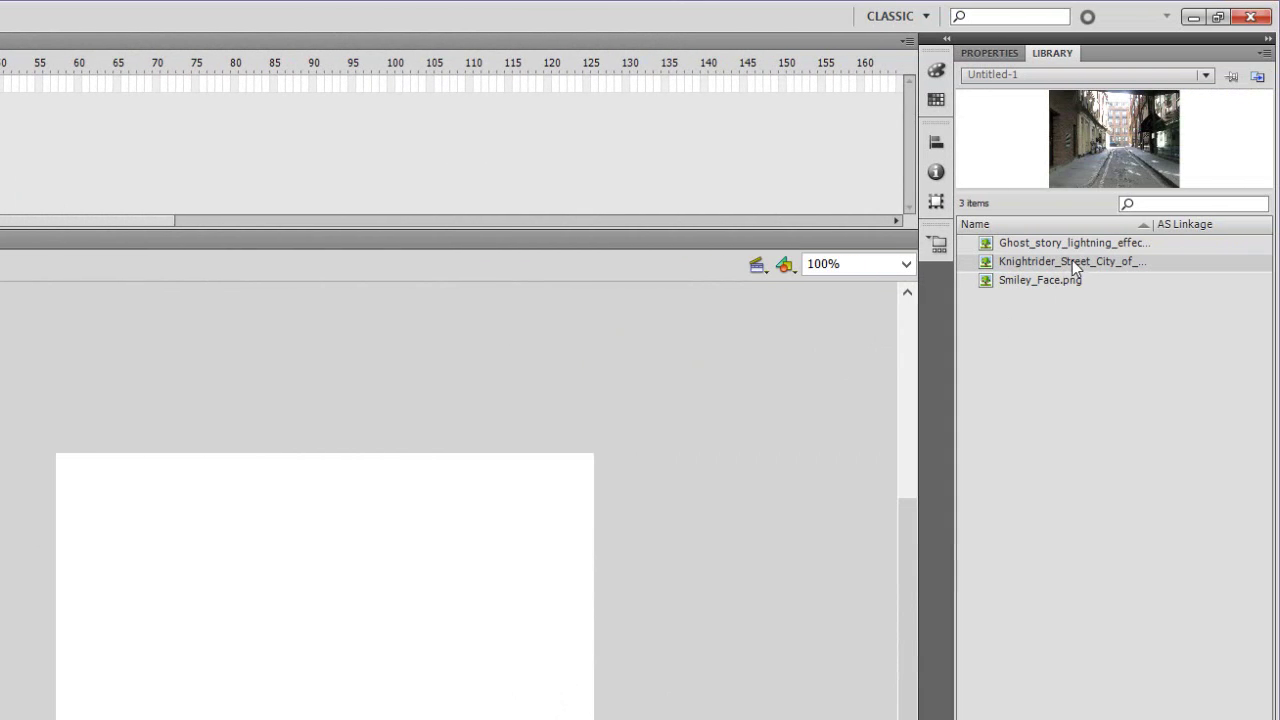
pyautogui.moveTo(1088, 266); pyautogui.dragTo(279, 611)
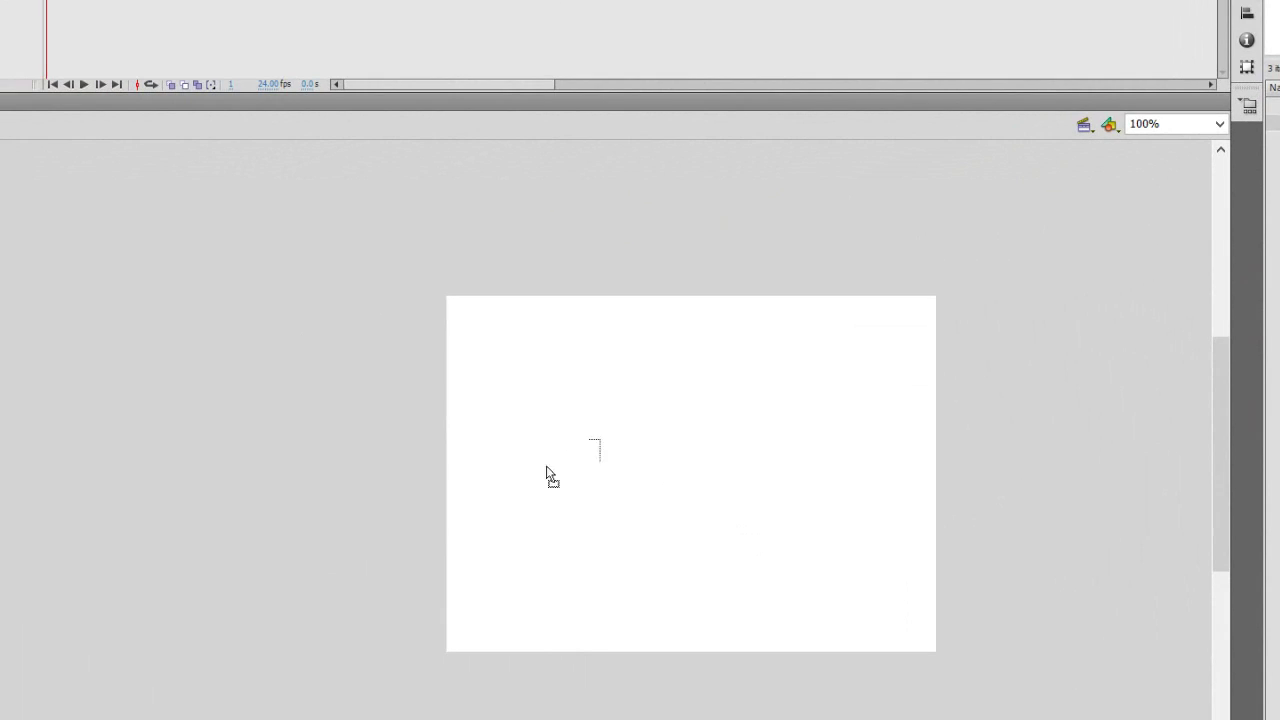
pyautogui.moveTo(548, 475)
pyautogui.mouseDown()
pyautogui.moveTo(563, 449)
pyautogui.moveTo(560, 491)
pyautogui.mouseUp()
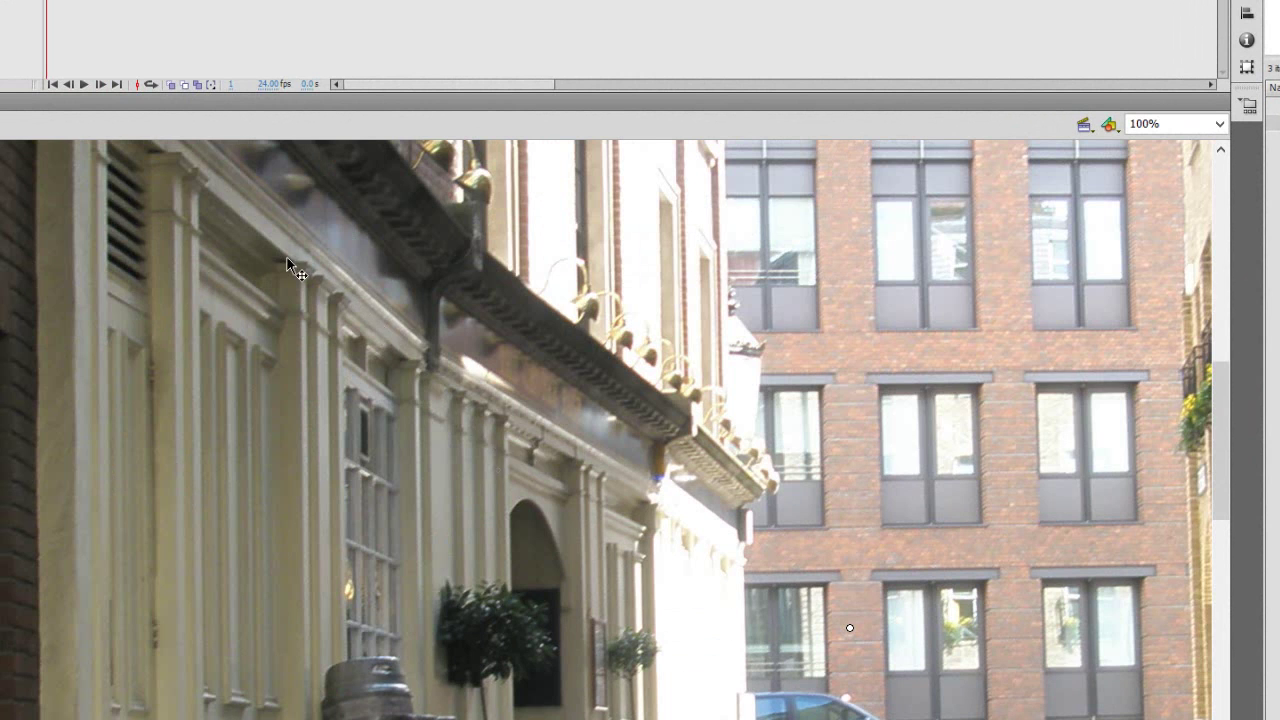
pyautogui.moveTo(287, 257); pyautogui.dragTo(153, 297)
pyautogui.moveTo(5, 172); pyautogui.dragTo(921, 650)
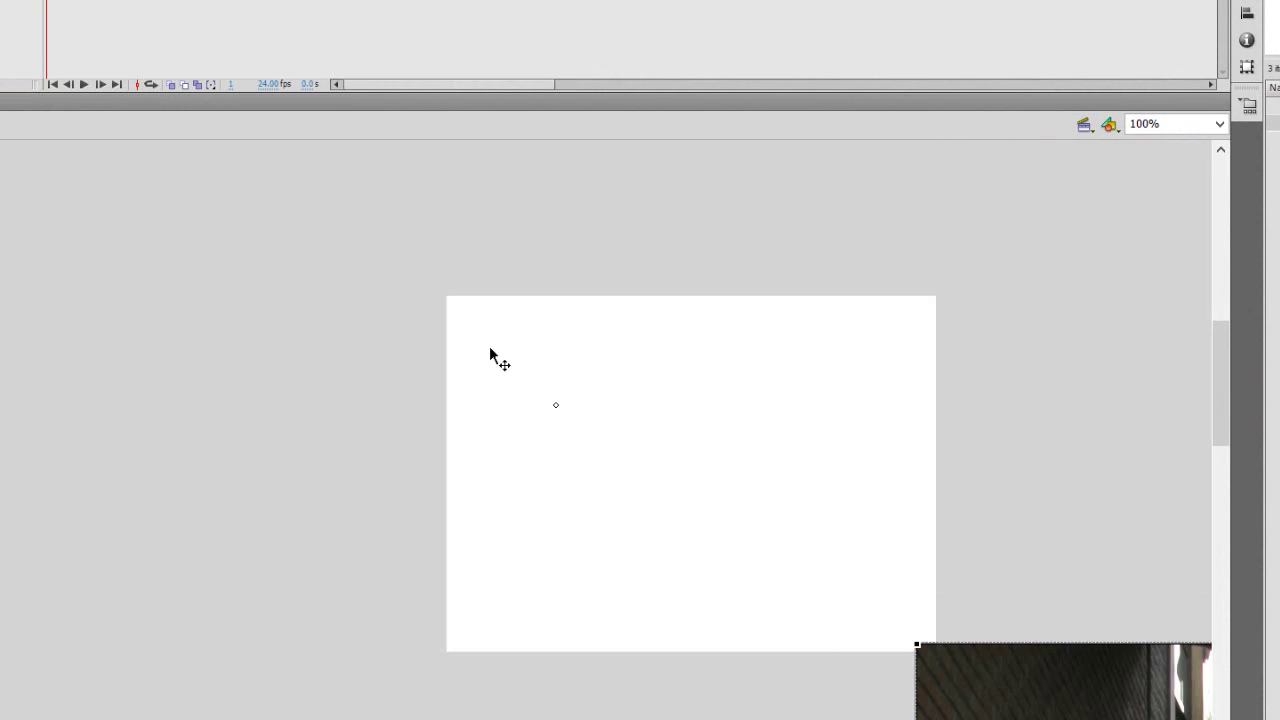
pyautogui.moveTo(357, 255); pyautogui.dragTo(426, 275)
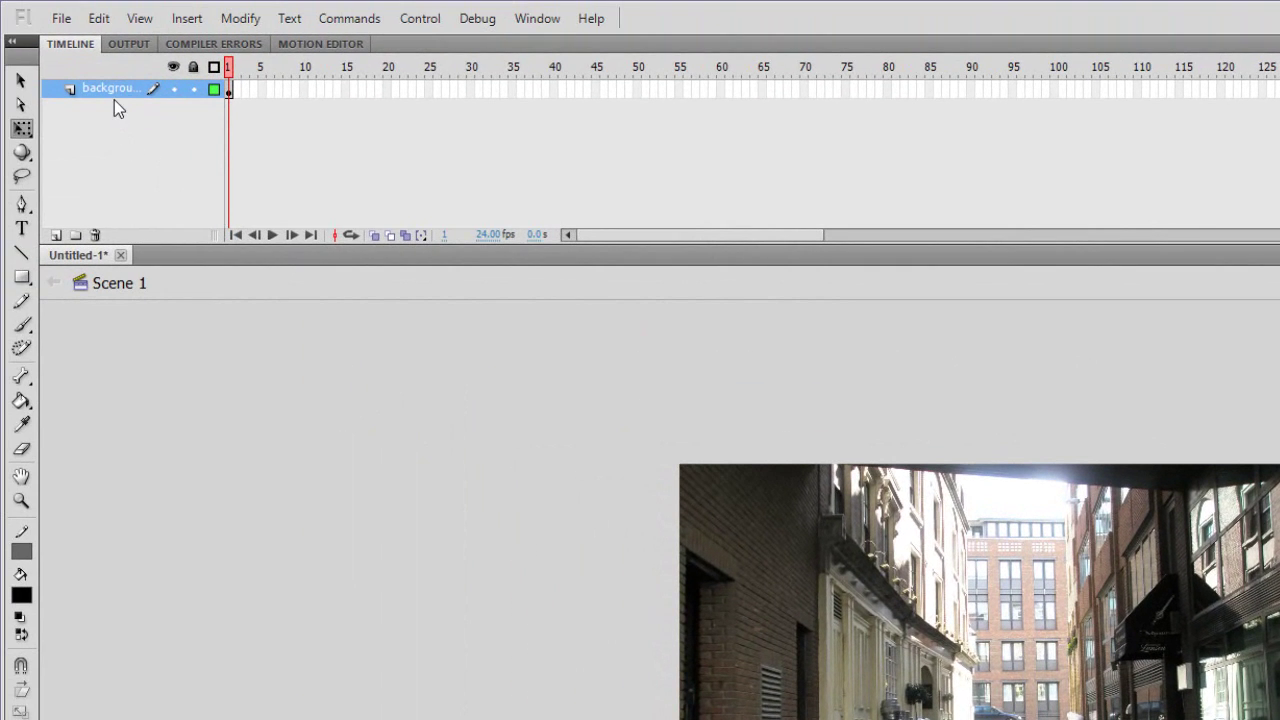
pyautogui.rightClick(114, 99)
# - Drag the Smiley_Face image onto the left side of the street photo
pyautogui.press('Escape')
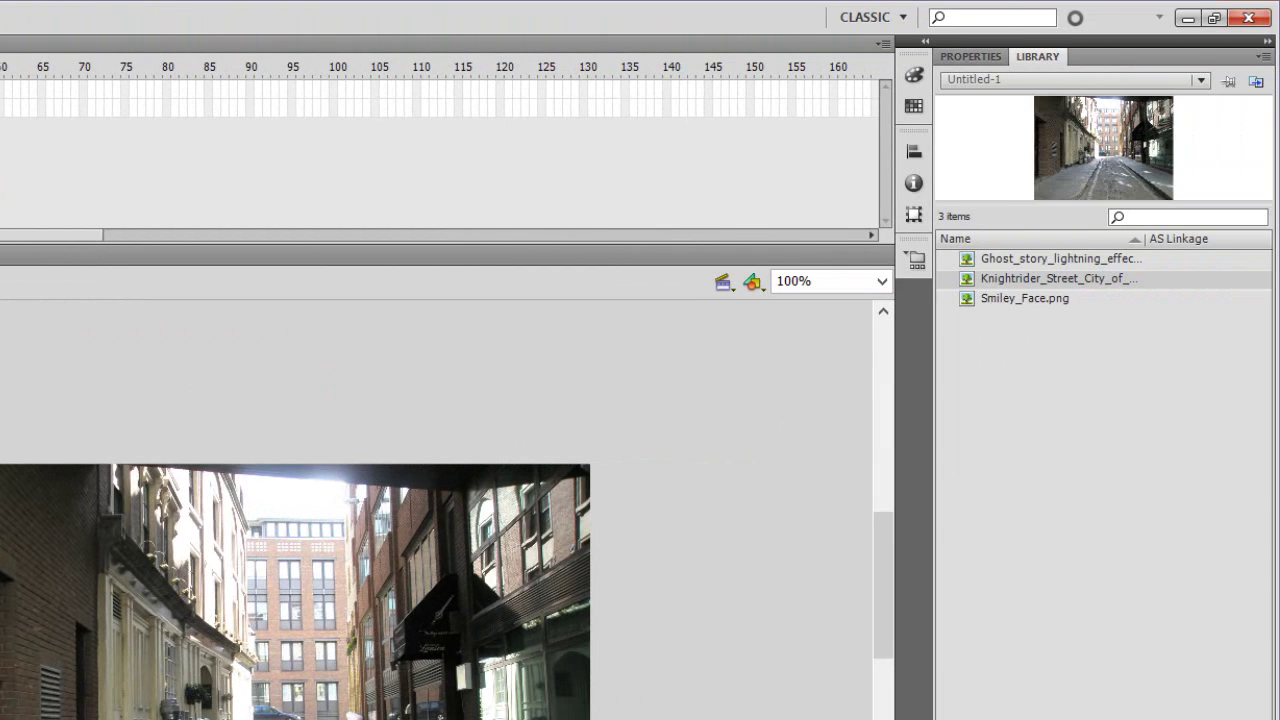
pyautogui.click(1022, 298)
pyautogui.moveTo(980, 301); pyautogui.dragTo(644, 382)
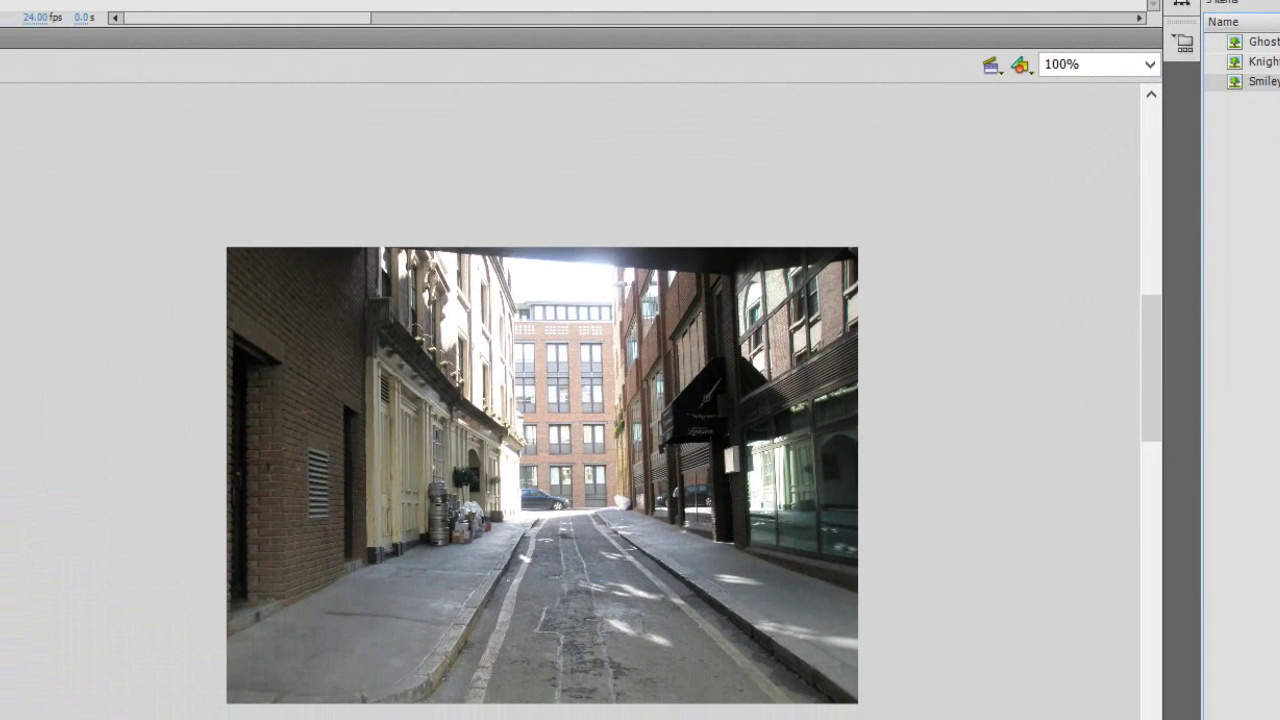
pyautogui.moveTo(915, 165); pyautogui.dragTo(418, 438)
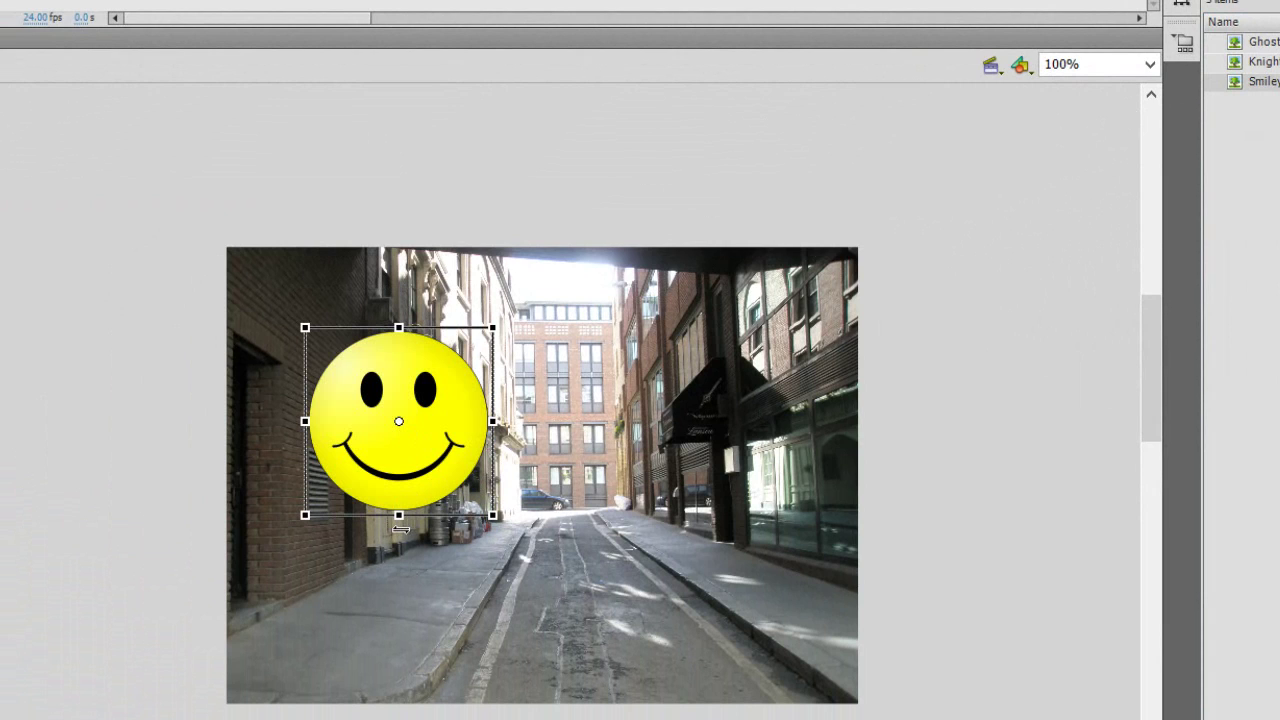
# - Convert the smiley into a movie clip symbol named 'Smiley Face'
pyautogui.rightClick(438, 455)
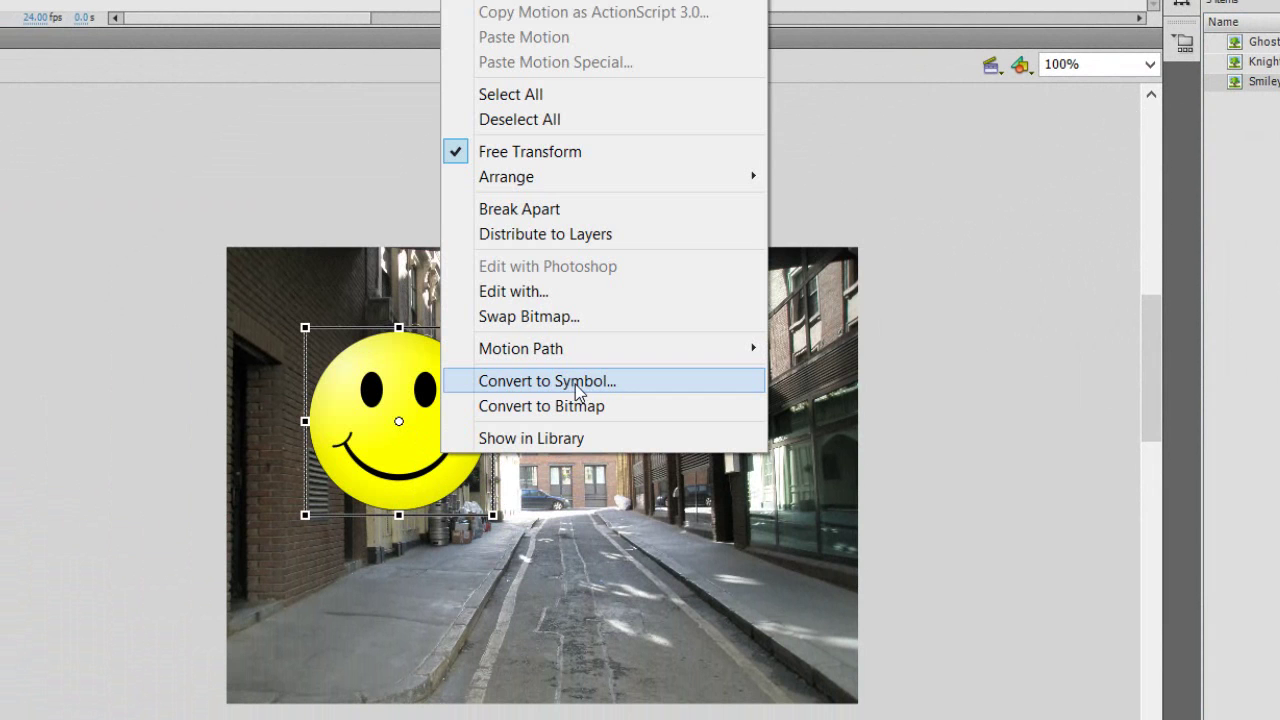
pyautogui.click(575, 384)
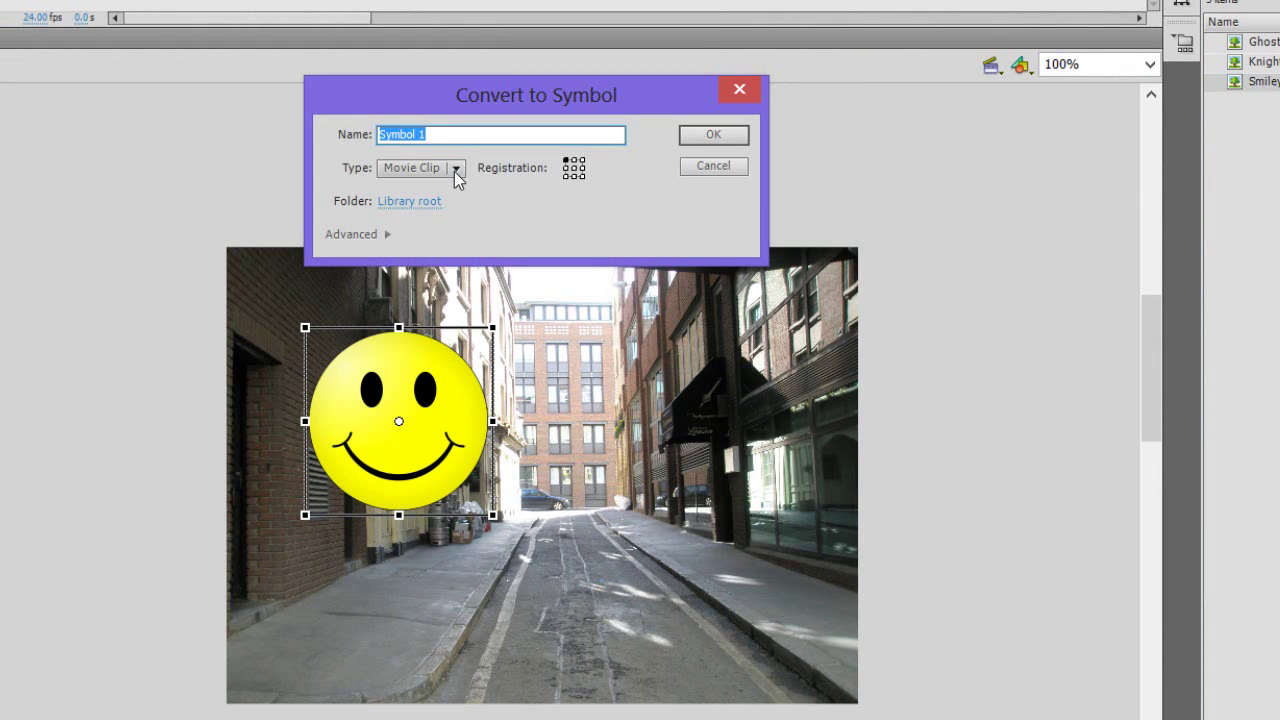
pyautogui.write('Smiley Face')
pyautogui.press('Return')
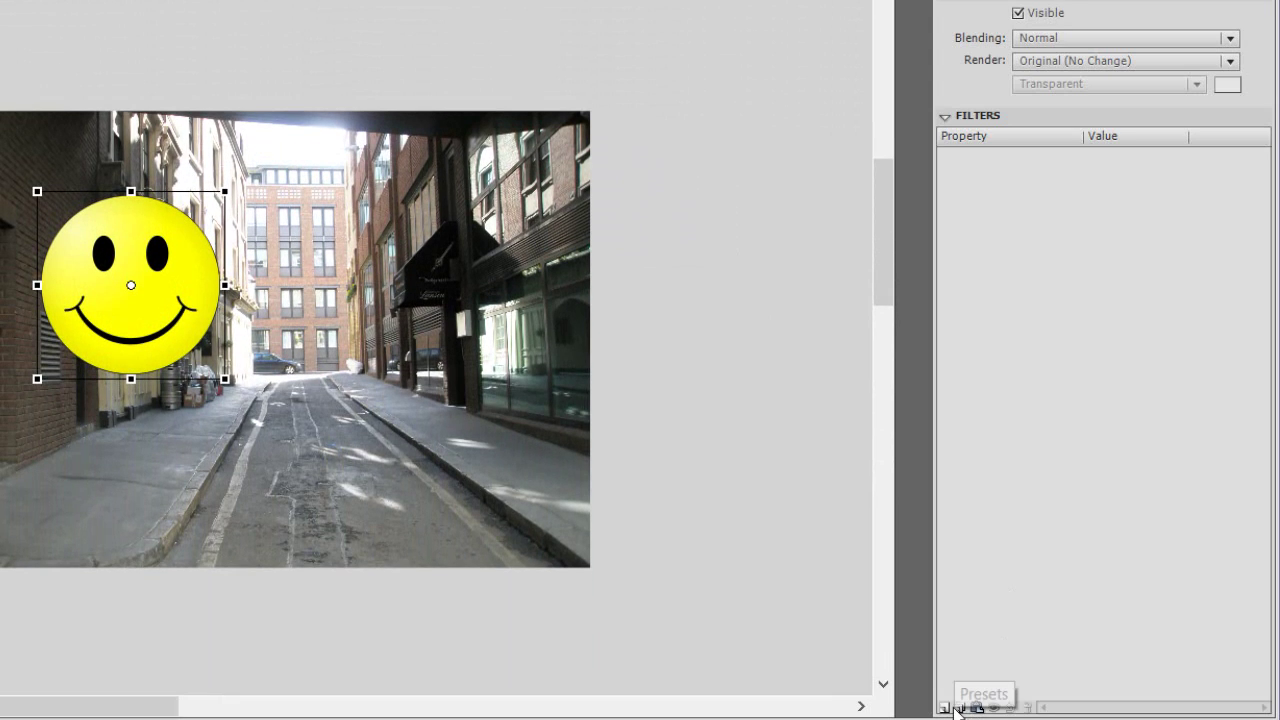
# - Add a Bevel filter to the smiley and move it toward the street's middle
pyautogui.click(960, 708)
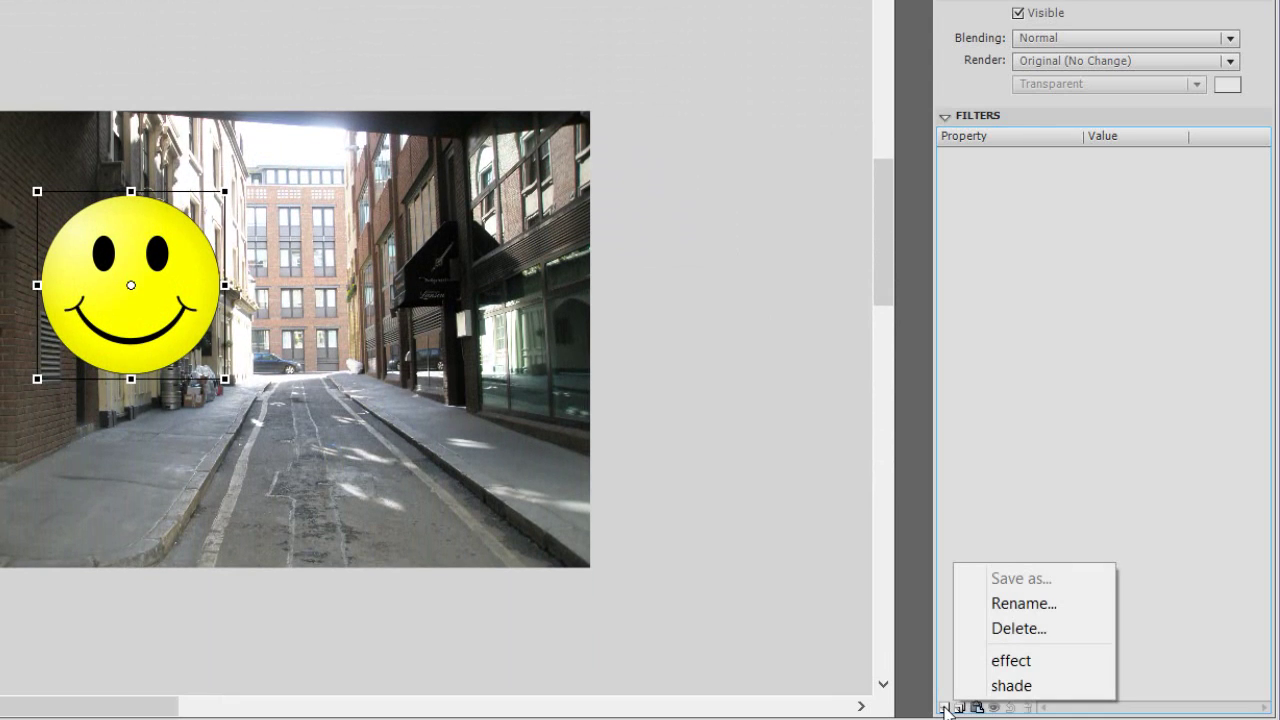
pyautogui.click(940, 712)
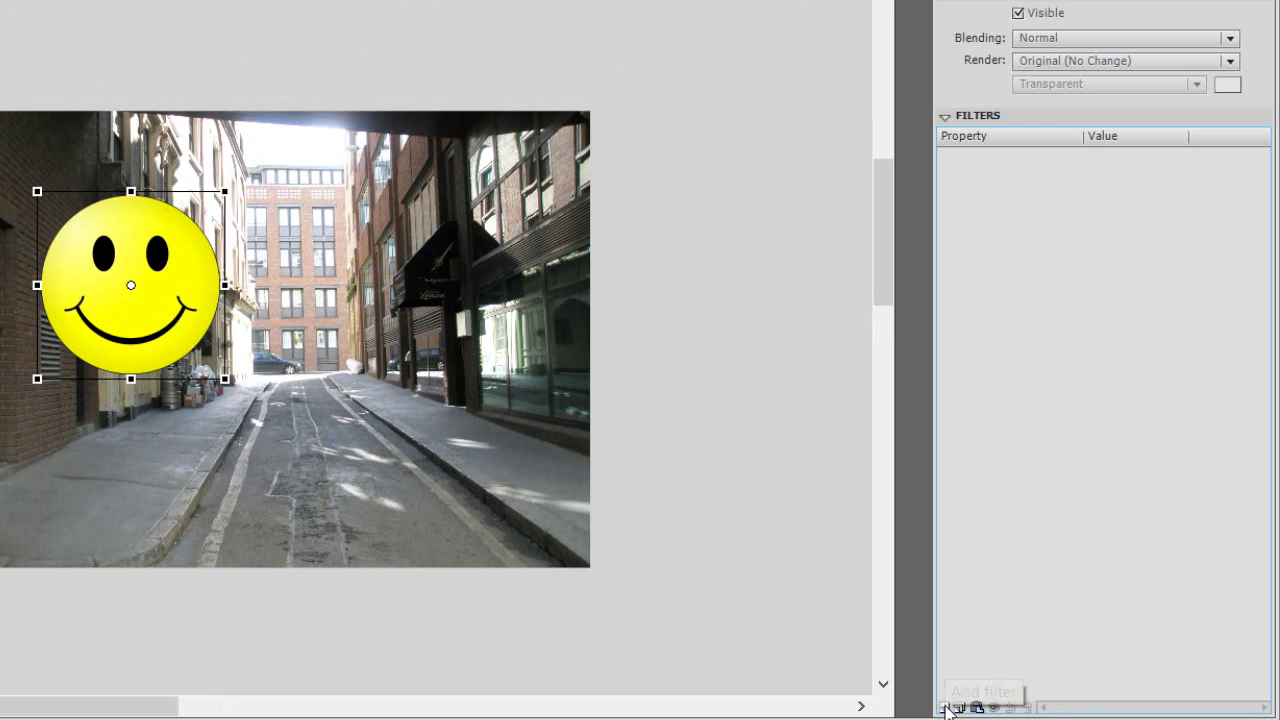
pyautogui.click(946, 708)
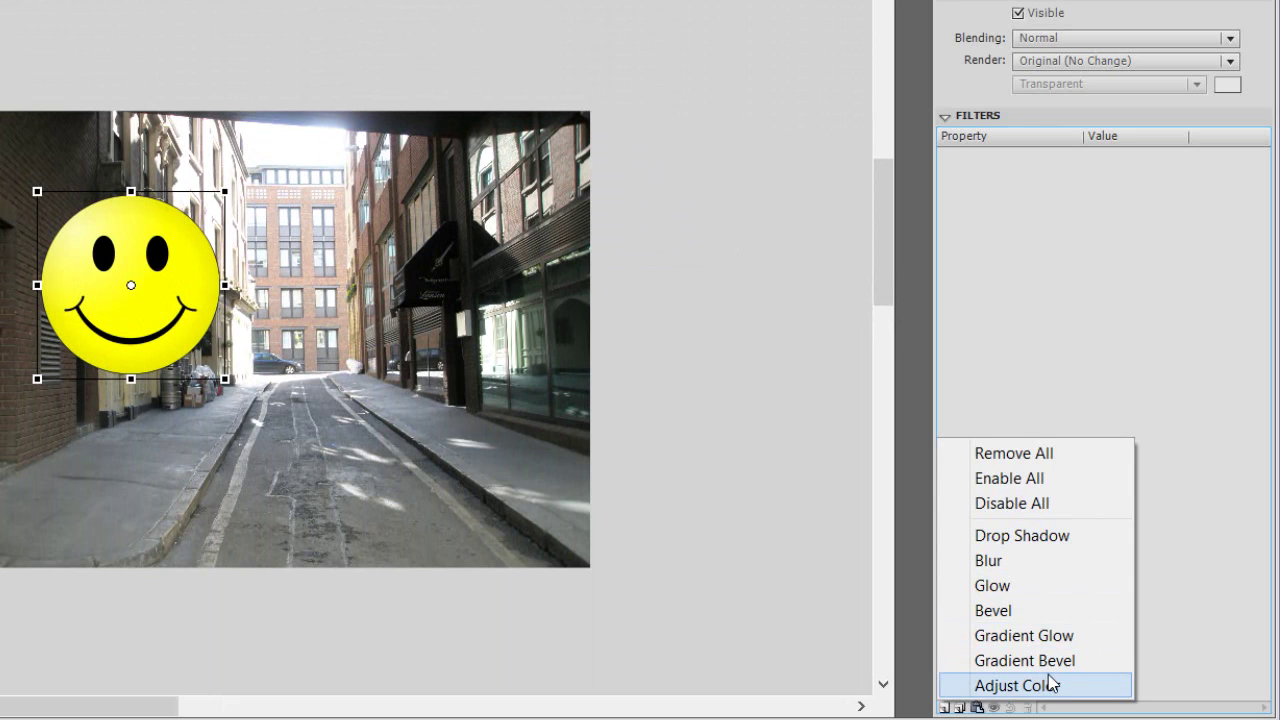
pyautogui.click(1024, 608)
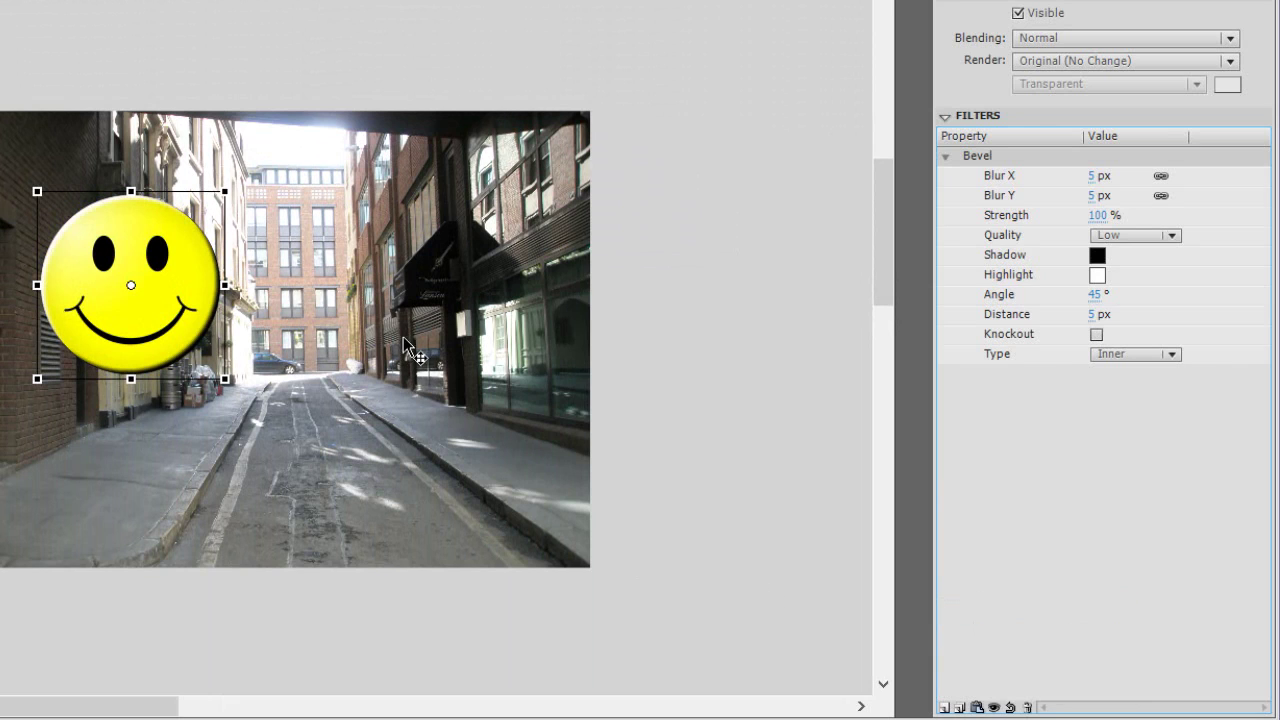
pyautogui.moveTo(130, 250); pyautogui.dragTo(378, 302)
# - Set the bevel blur to 0 px and its distance to 19 px
pyautogui.click(1102, 198)
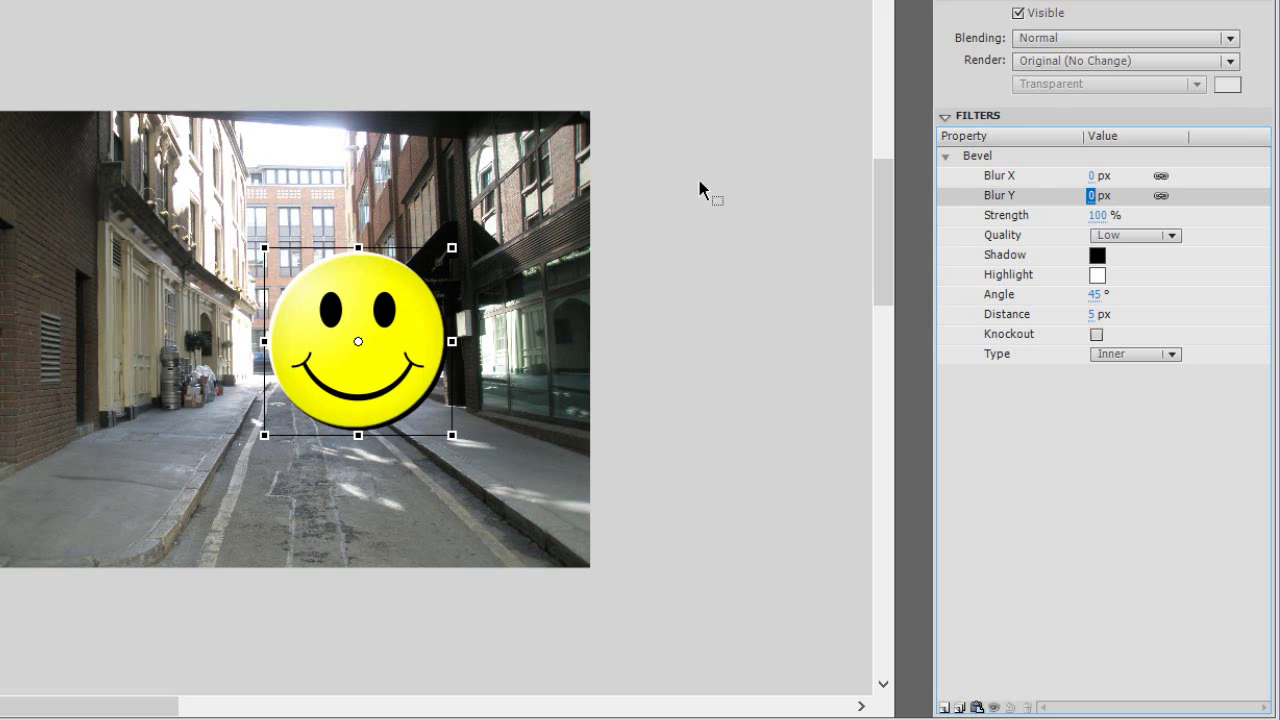
pyautogui.click(1065, 383)
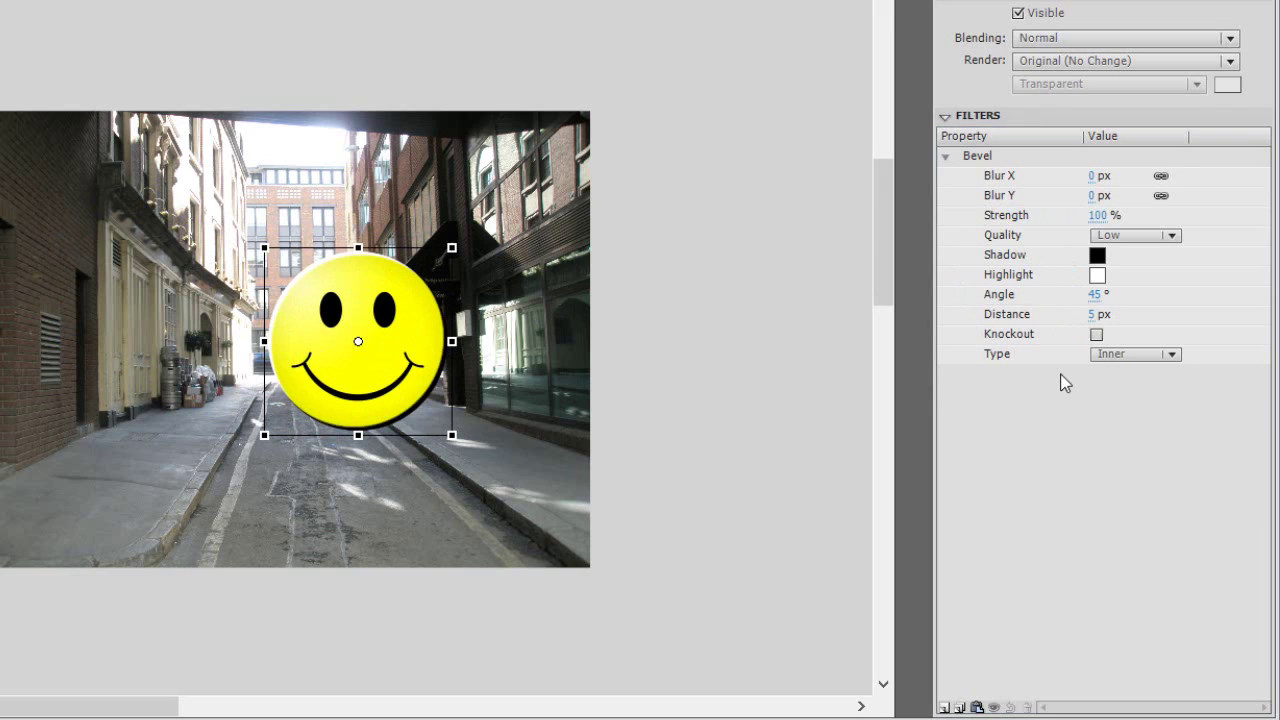
pyautogui.moveTo(1103, 322); pyautogui.dragTo(1137, 309)
# - Soften the bevel with higher blur and High quality, nudging the smiley slightly
pyautogui.click(1102, 197)
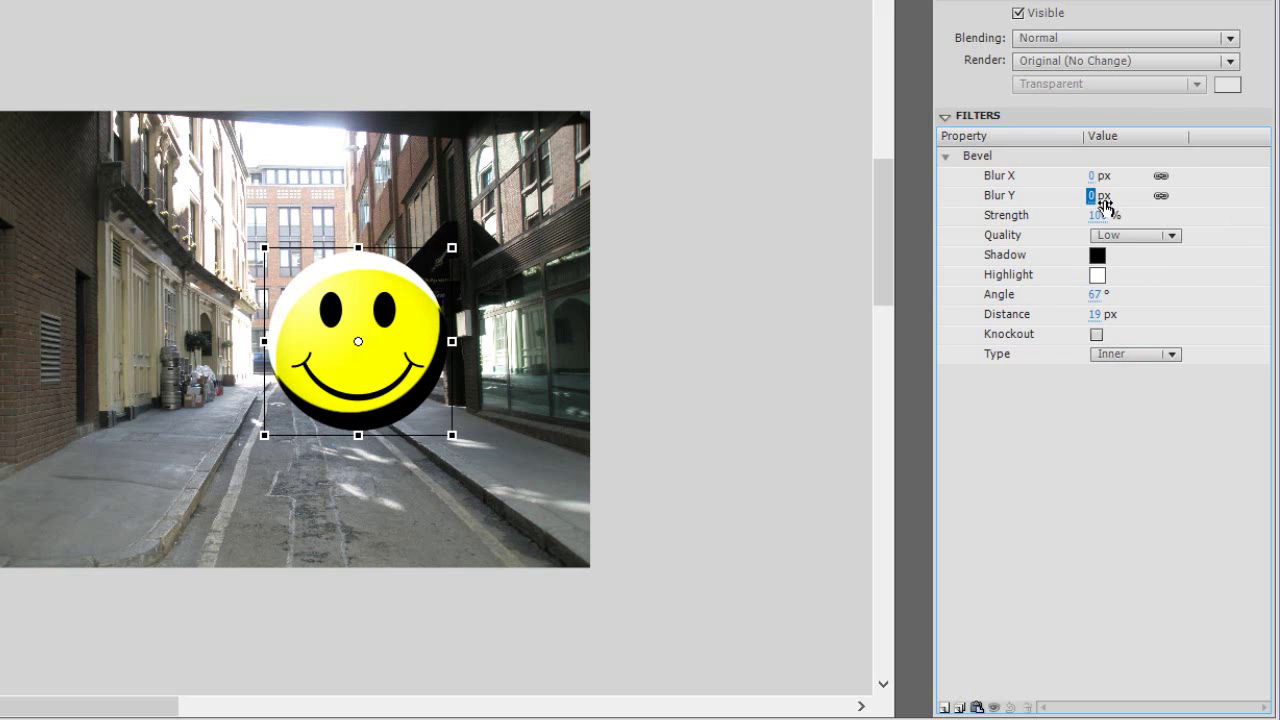
pyautogui.moveTo(1112, 208); pyautogui.dragTo(1160, 222)
pyautogui.click(1147, 238)
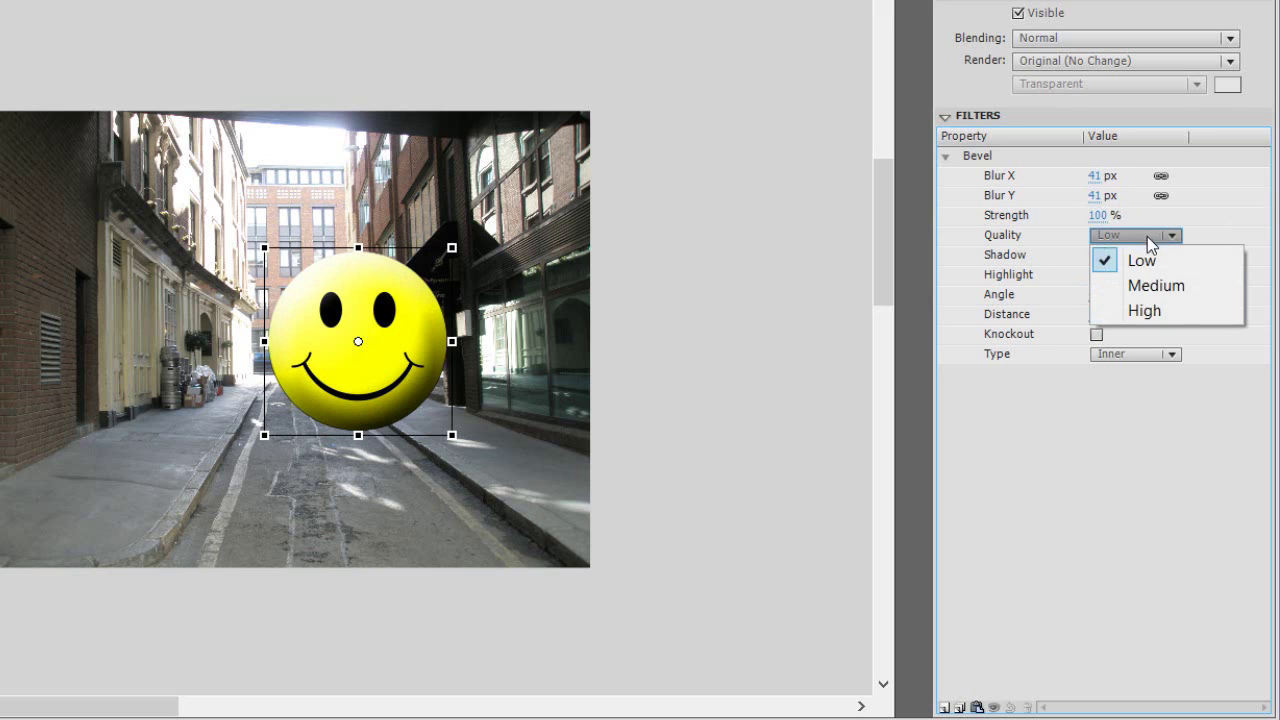
pyautogui.click(1155, 314)
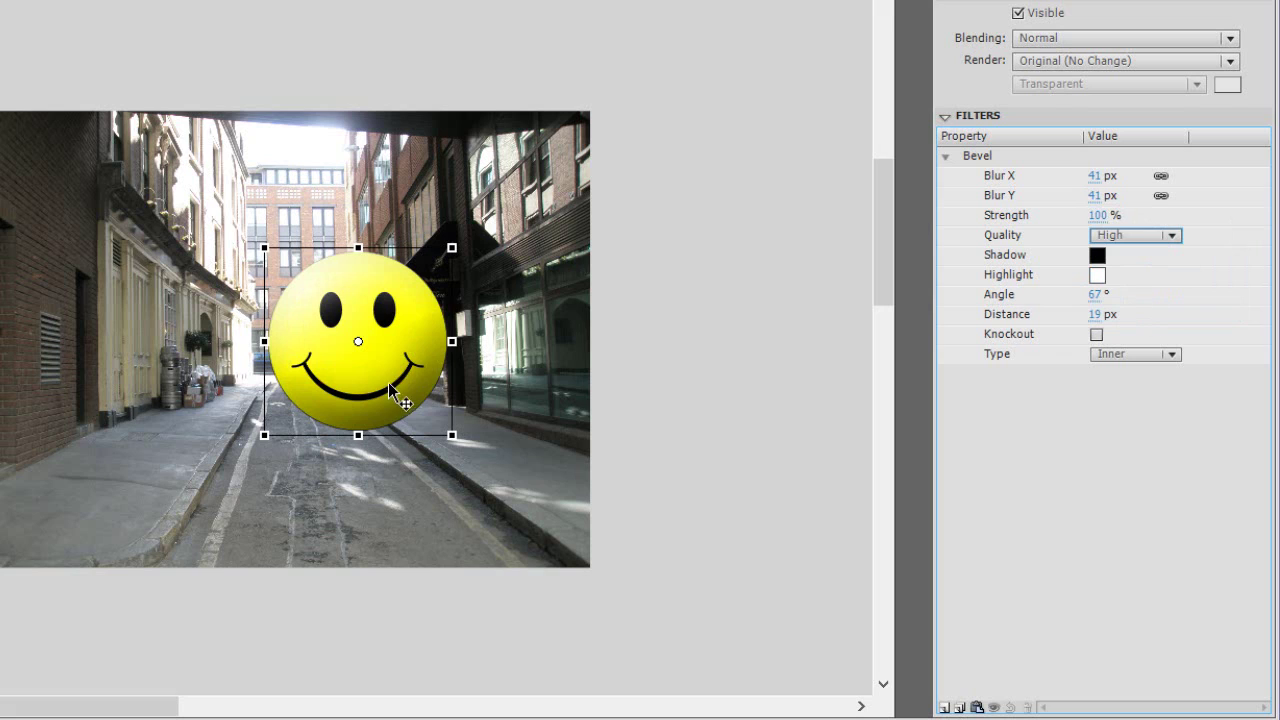
pyautogui.moveTo(403, 379); pyautogui.dragTo(410, 366)
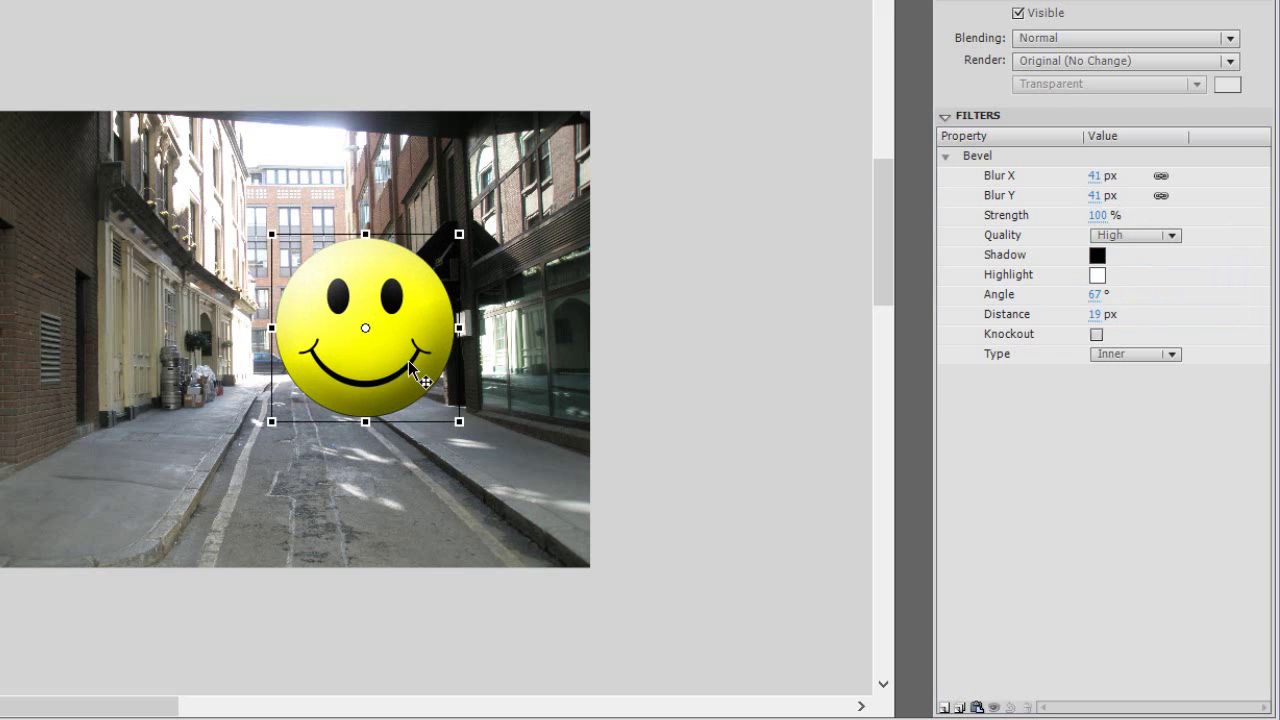
# - Set the bevel blur to 34 px and its shadow colour to dark grey #333333
pyautogui.click(1097, 198)
pyautogui.write('25')
pyautogui.press('Return')
pyautogui.write('34')
pyautogui.press('Return')
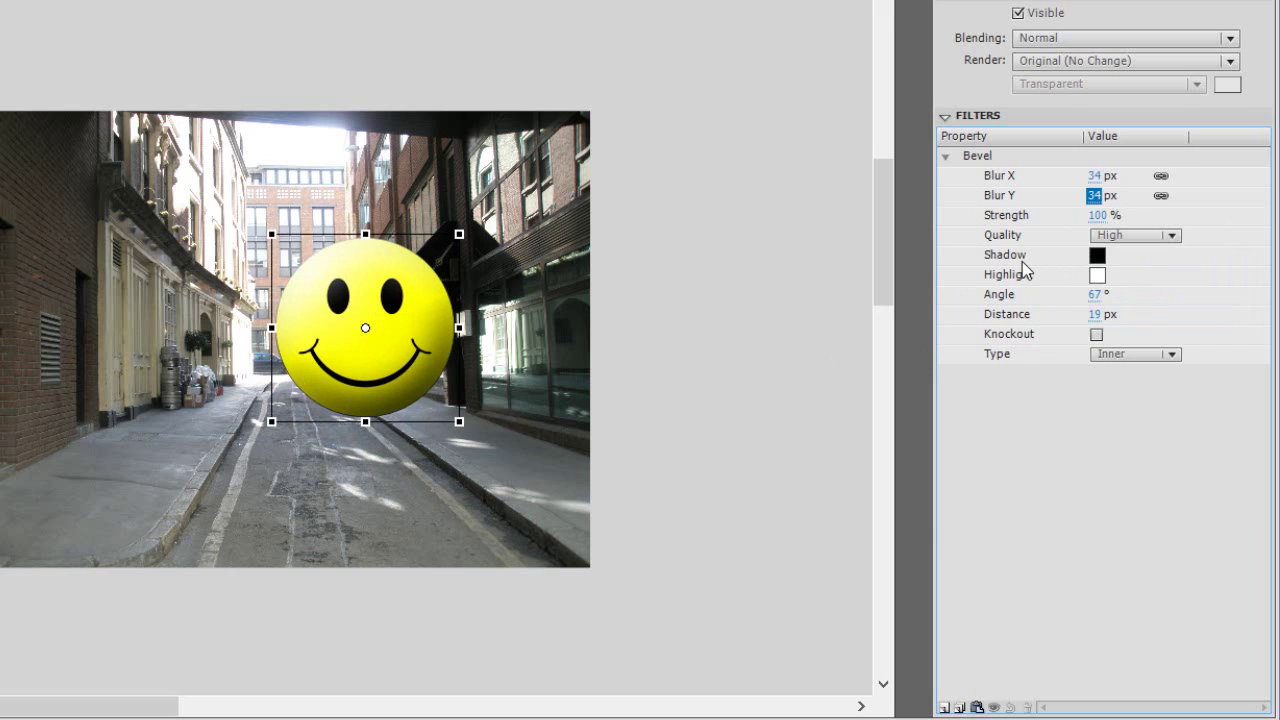
pyautogui.click(1096, 257)
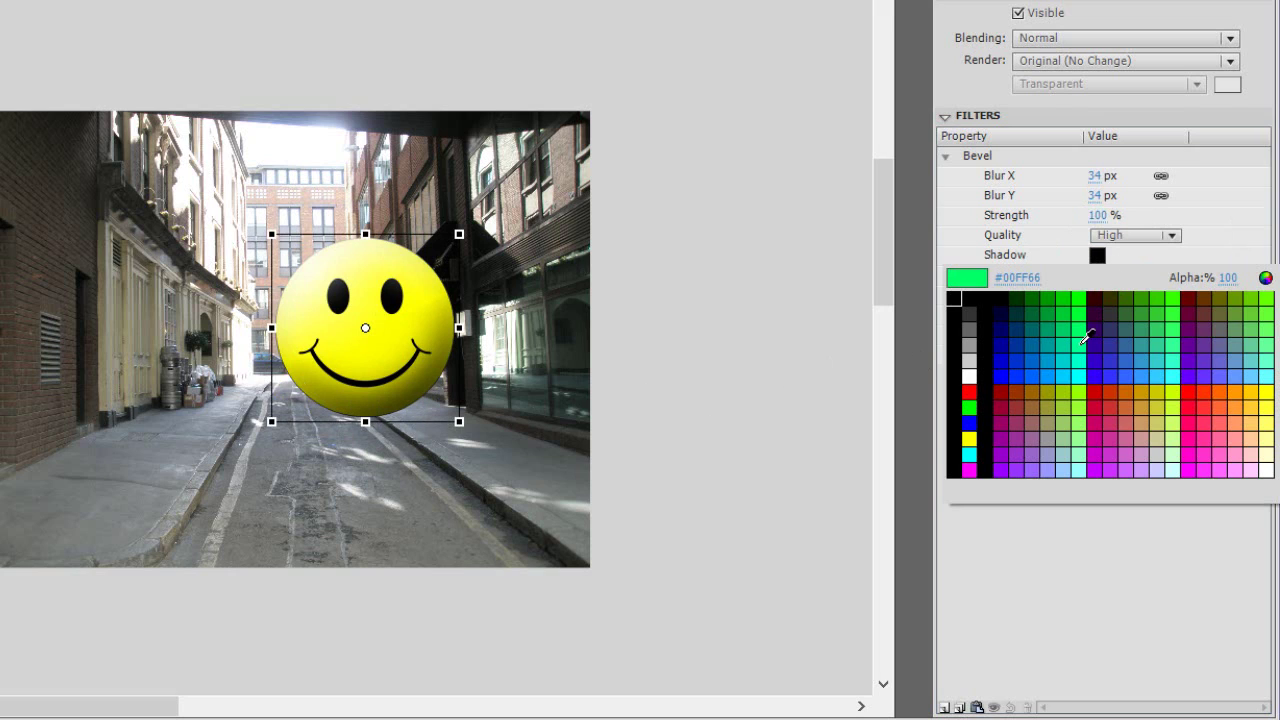
pyautogui.click(978, 325)
pyautogui.click(1168, 620)
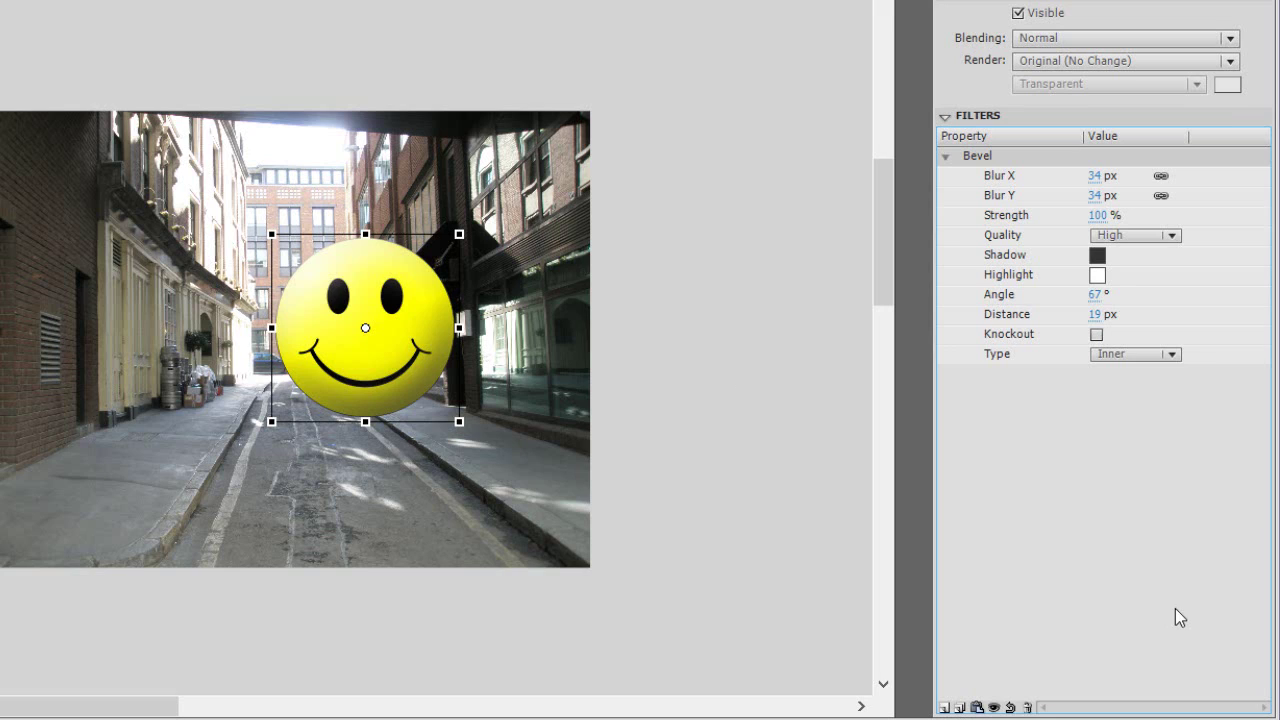
# - Add an Adjust Color filter above Bevel, lowering the smiley's contrast and brightness
pyautogui.click(978, 707)
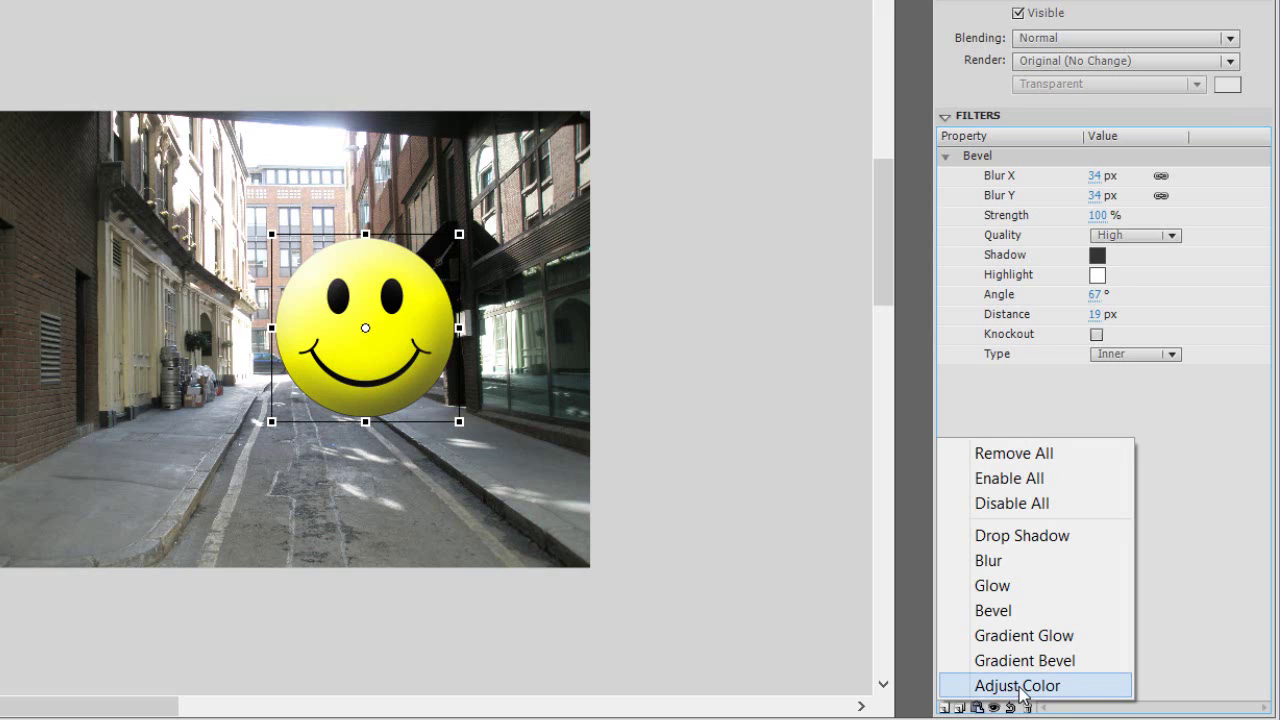
pyautogui.click(1017, 685)
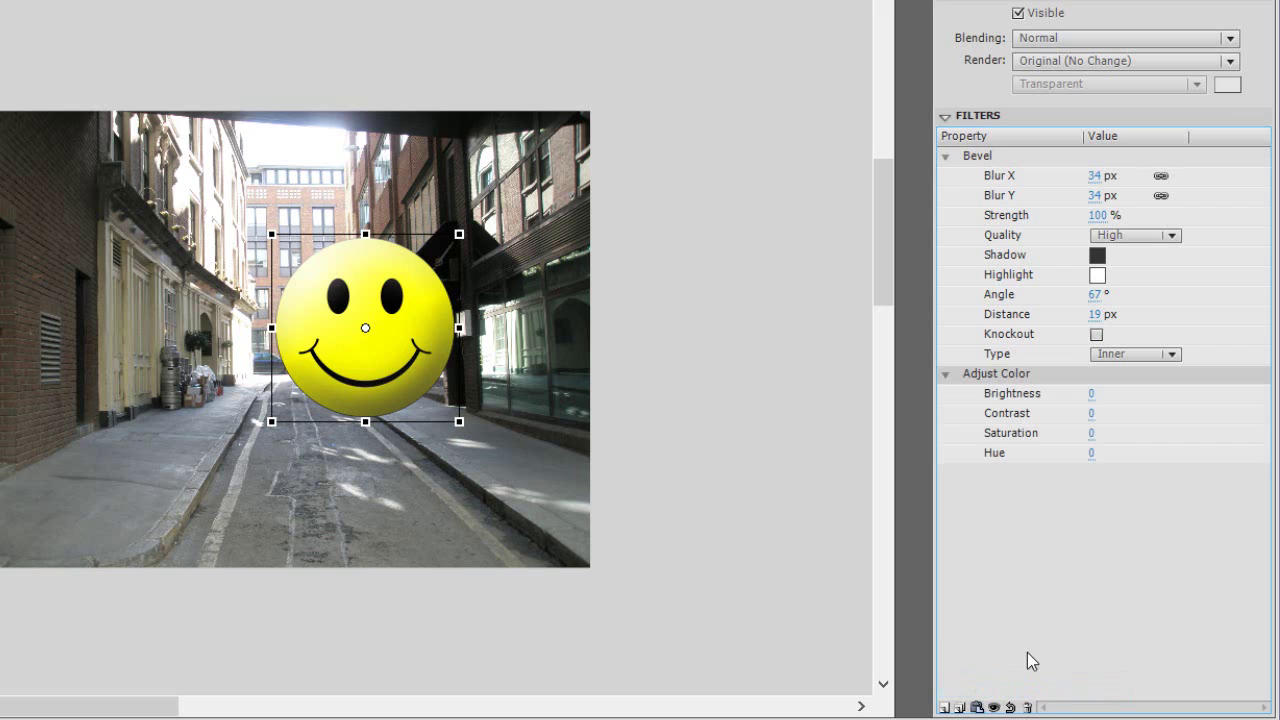
pyautogui.moveTo(1100, 420); pyautogui.dragTo(1089, 451)
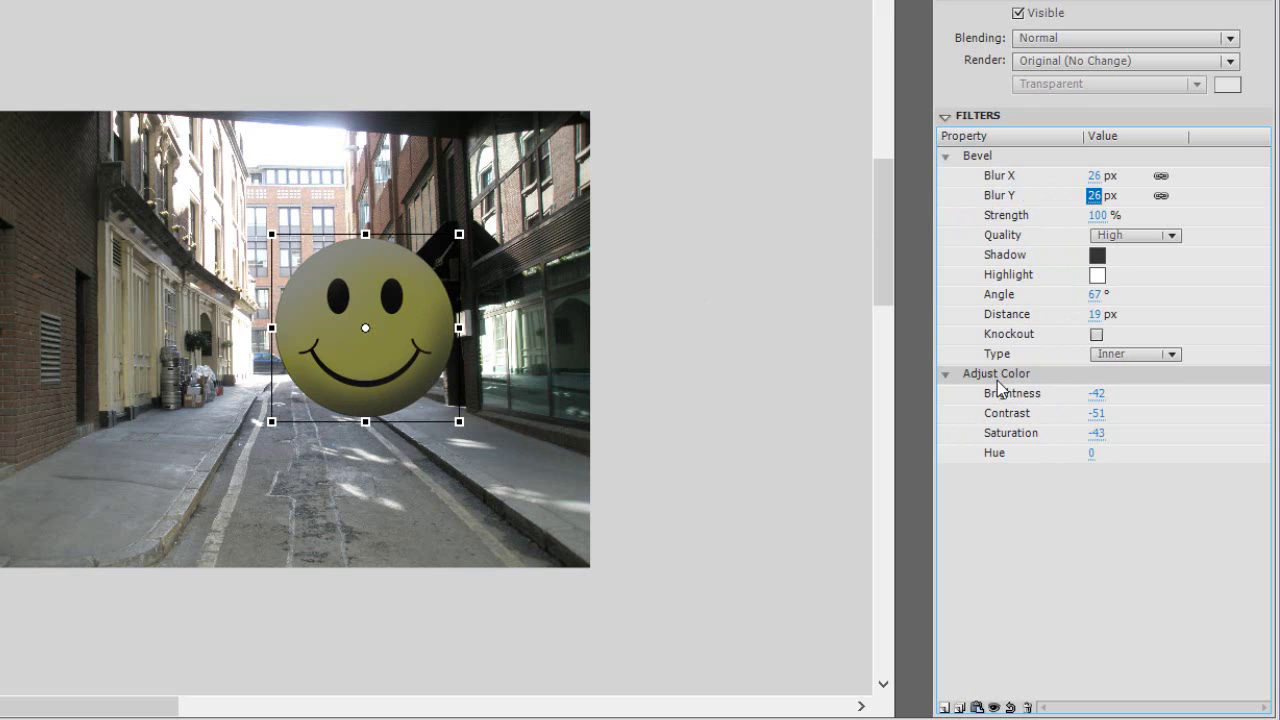
pyautogui.click(1045, 376)
pyautogui.moveTo(1066, 180); pyautogui.dragTo(1046, 157)
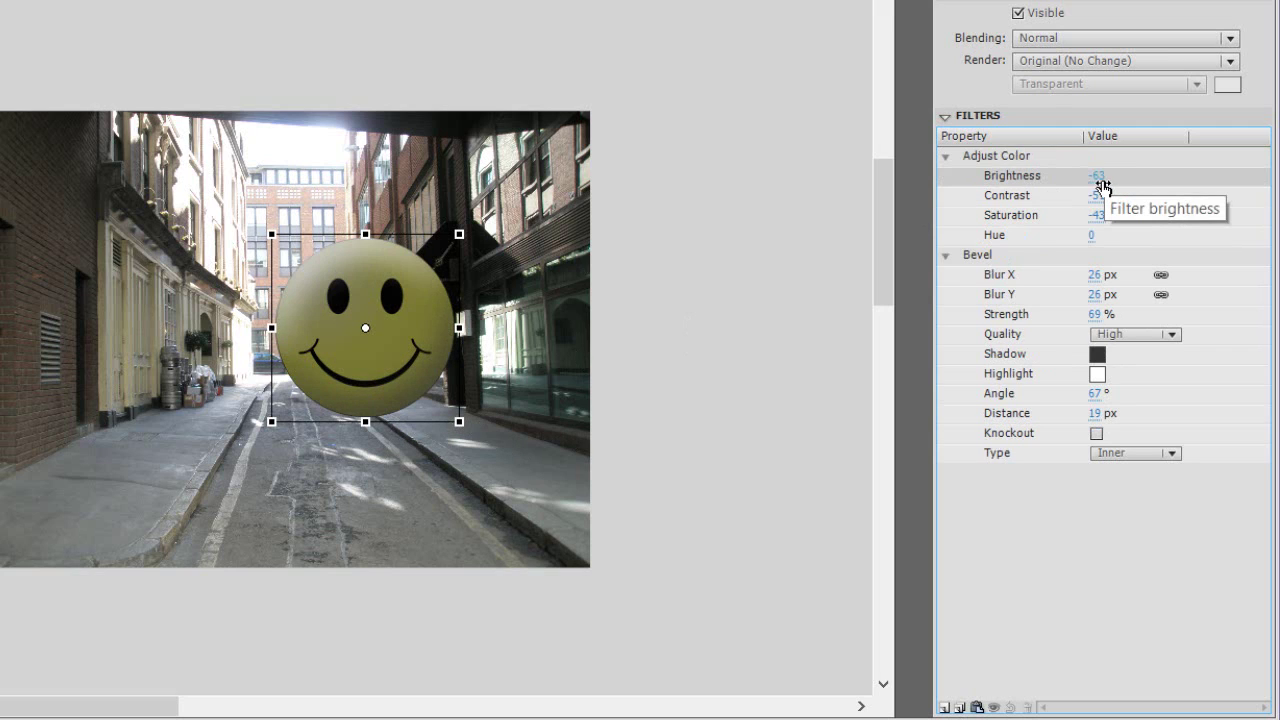
pyautogui.moveTo(1109, 185); pyautogui.dragTo(1106, 177)
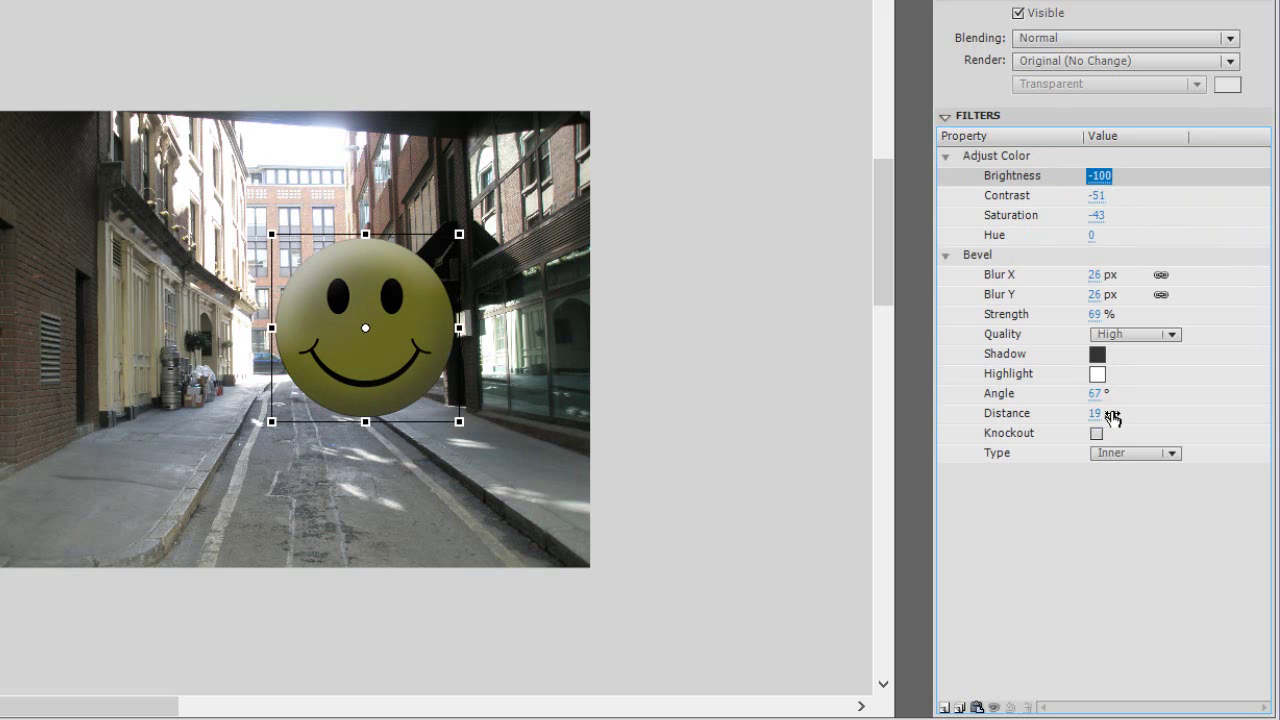
# - Retune the bevel angle and blur and contrast, moving the smiley up and right
pyautogui.moveTo(1094, 393); pyautogui.dragTo(1097, 405)
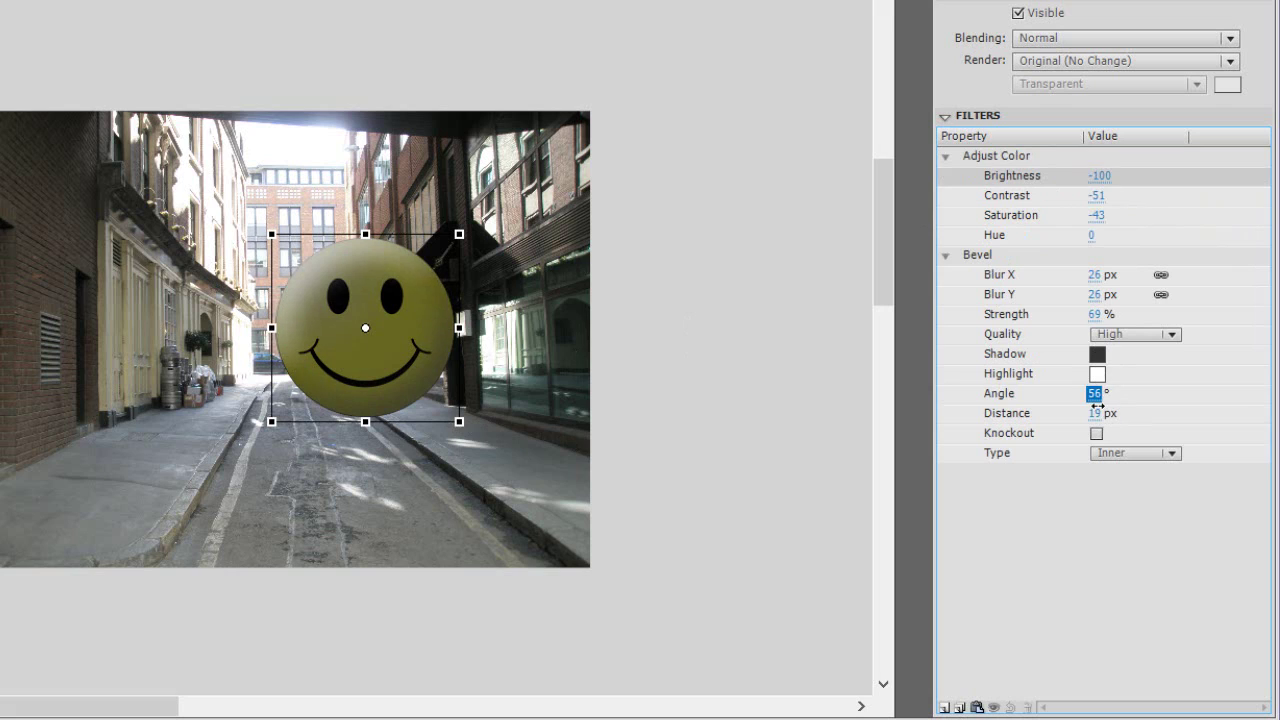
pyautogui.moveTo(1094, 294); pyautogui.dragTo(1112, 306)
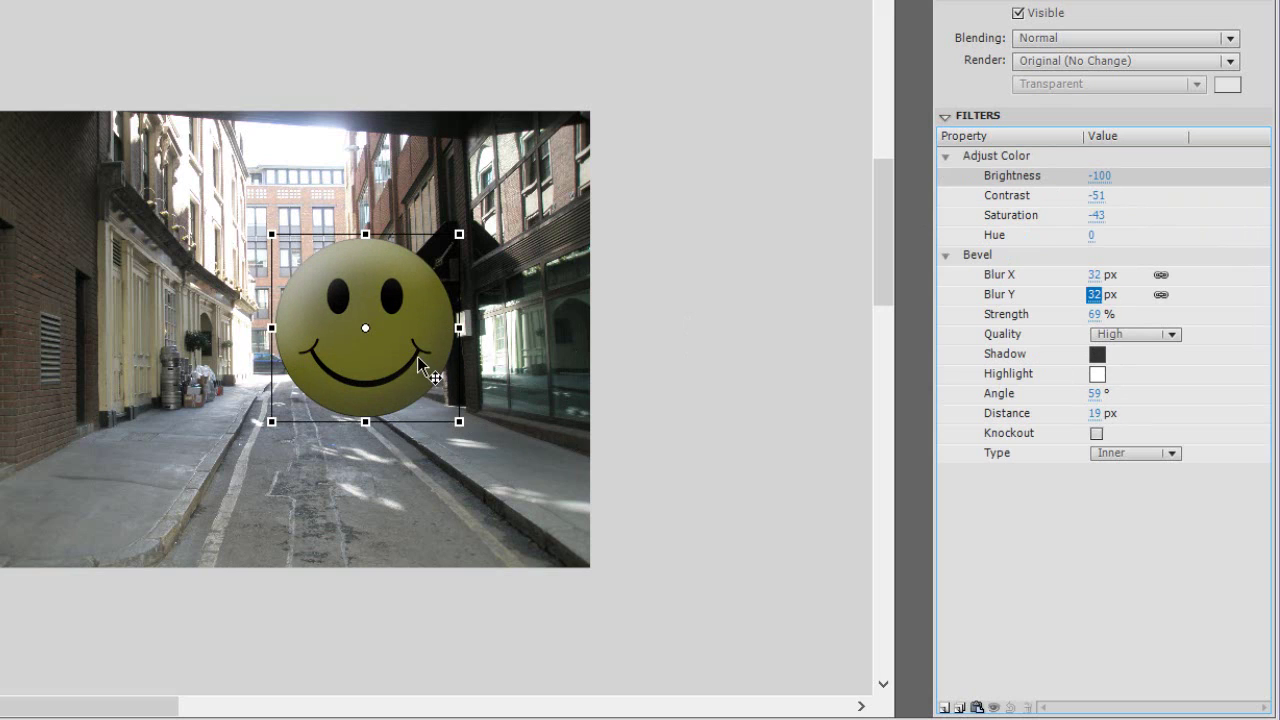
pyautogui.moveTo(420, 365); pyautogui.dragTo(436, 317)
pyautogui.moveTo(1097, 195); pyautogui.dragTo(1086, 217)
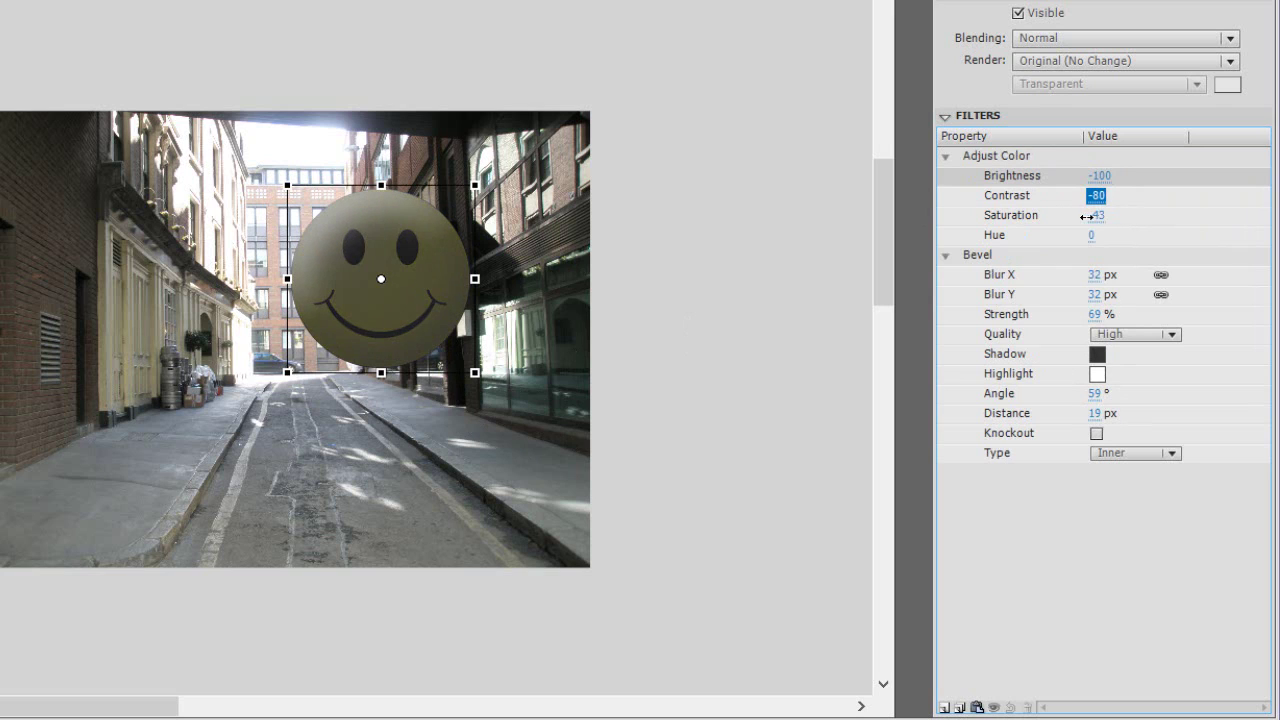
pyautogui.click(667, 340)
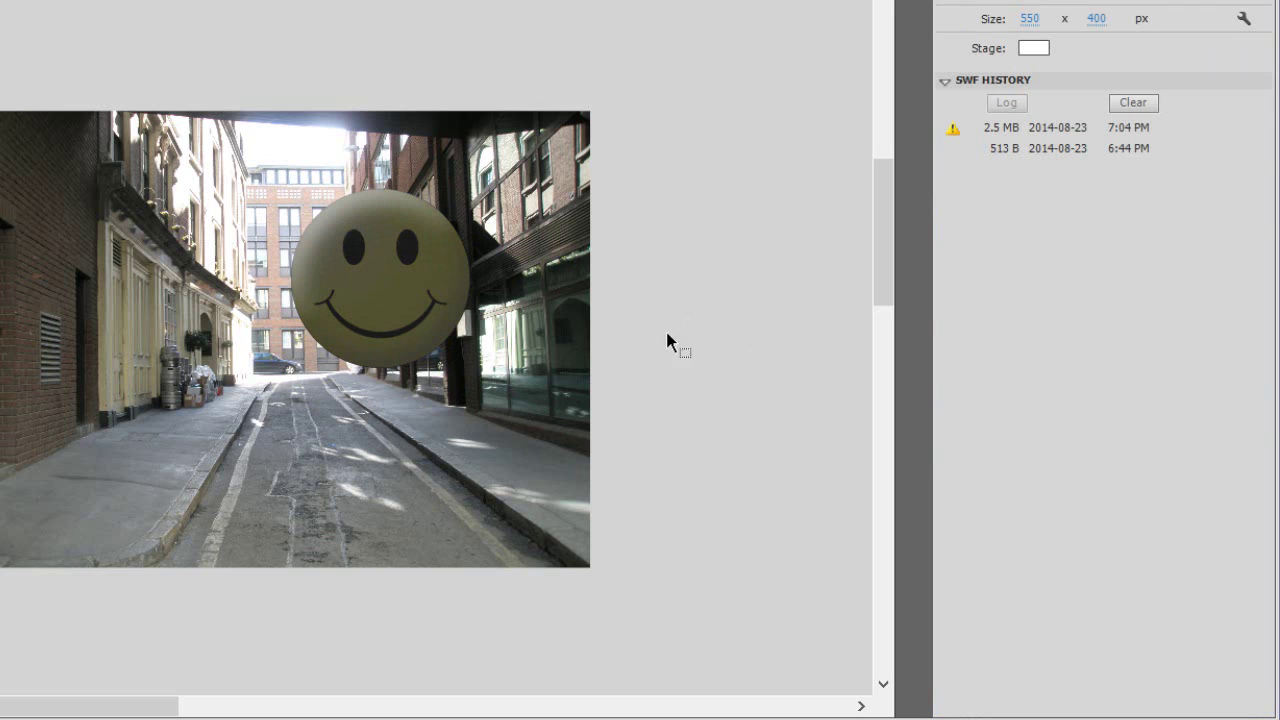
pyautogui.click(389, 290)
pyautogui.click(944, 707)
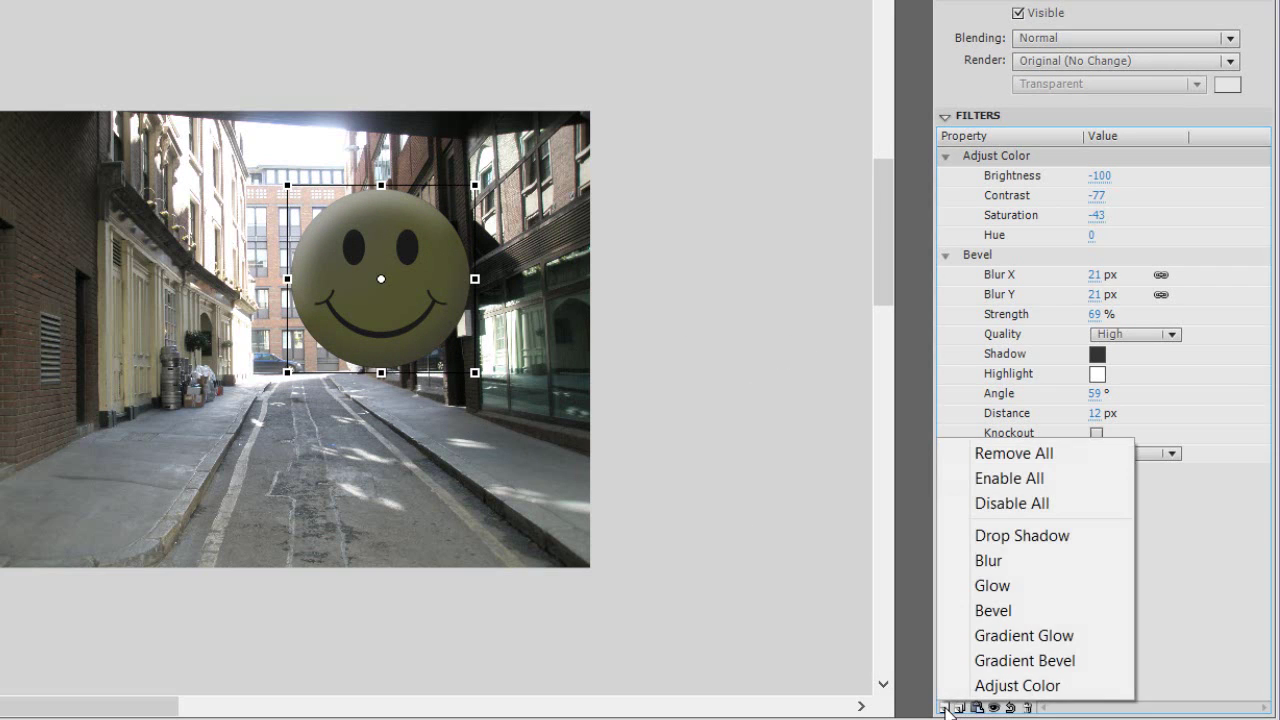
# - Add a Drop Shadow pushed out to 255 px distance at an 83° angle
pyautogui.click(1027, 541)
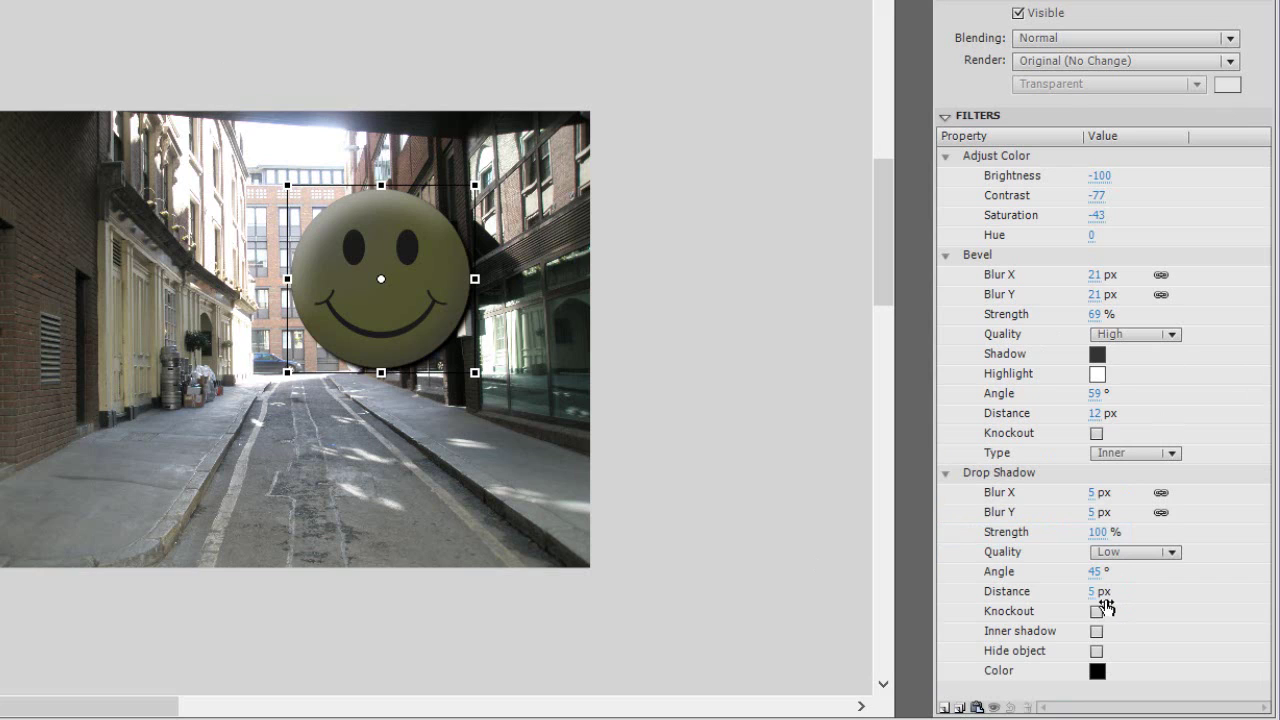
pyautogui.moveTo(1103, 600); pyautogui.dragTo(1259, 621)
pyautogui.moveTo(1110, 600); pyautogui.dragTo(1277, 613)
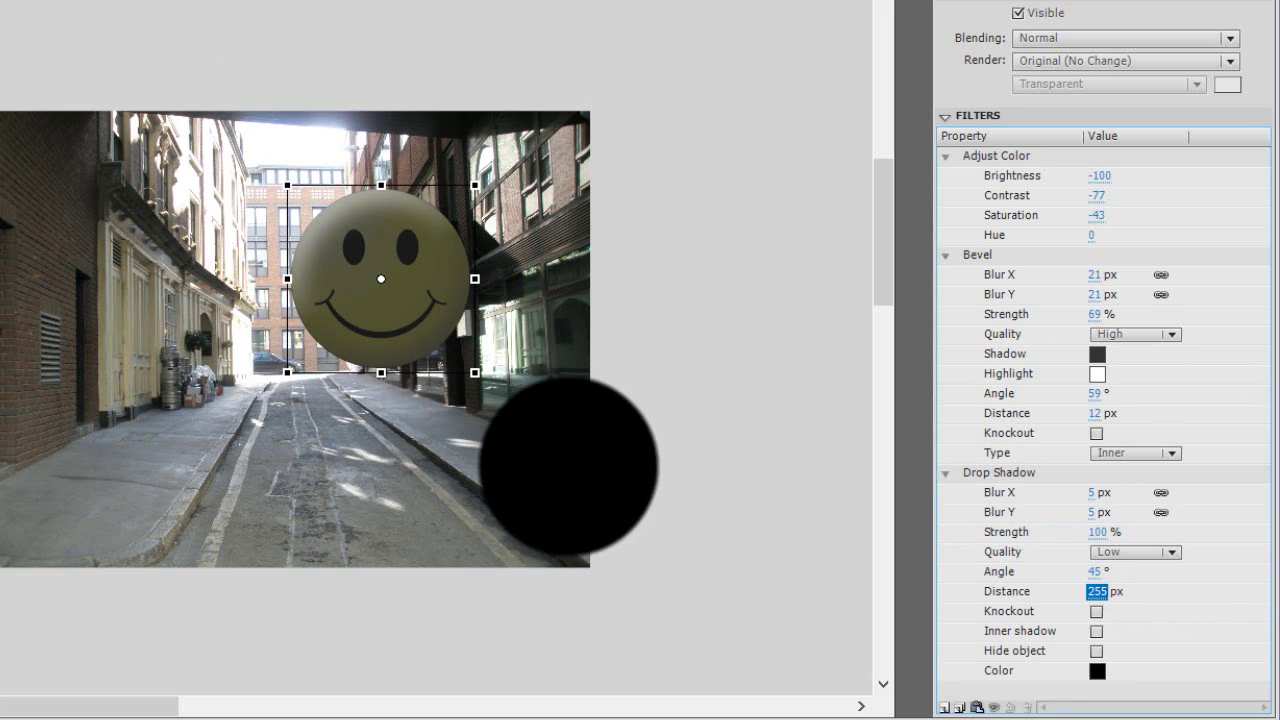
pyautogui.moveTo(1095, 573); pyautogui.dragTo(1163, 594)
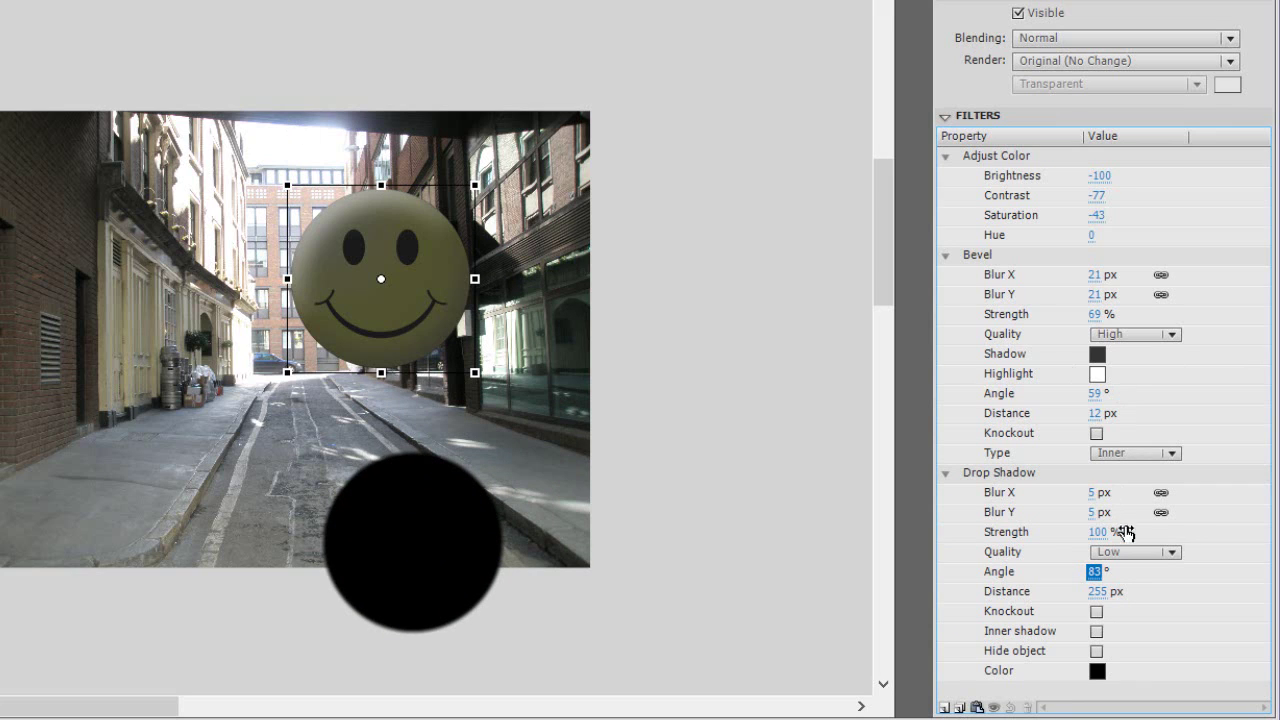
# - Soften the shadow to 43 px blur, High quality and 35% strength
pyautogui.moveTo(1113, 537); pyautogui.dragTo(1037, 551)
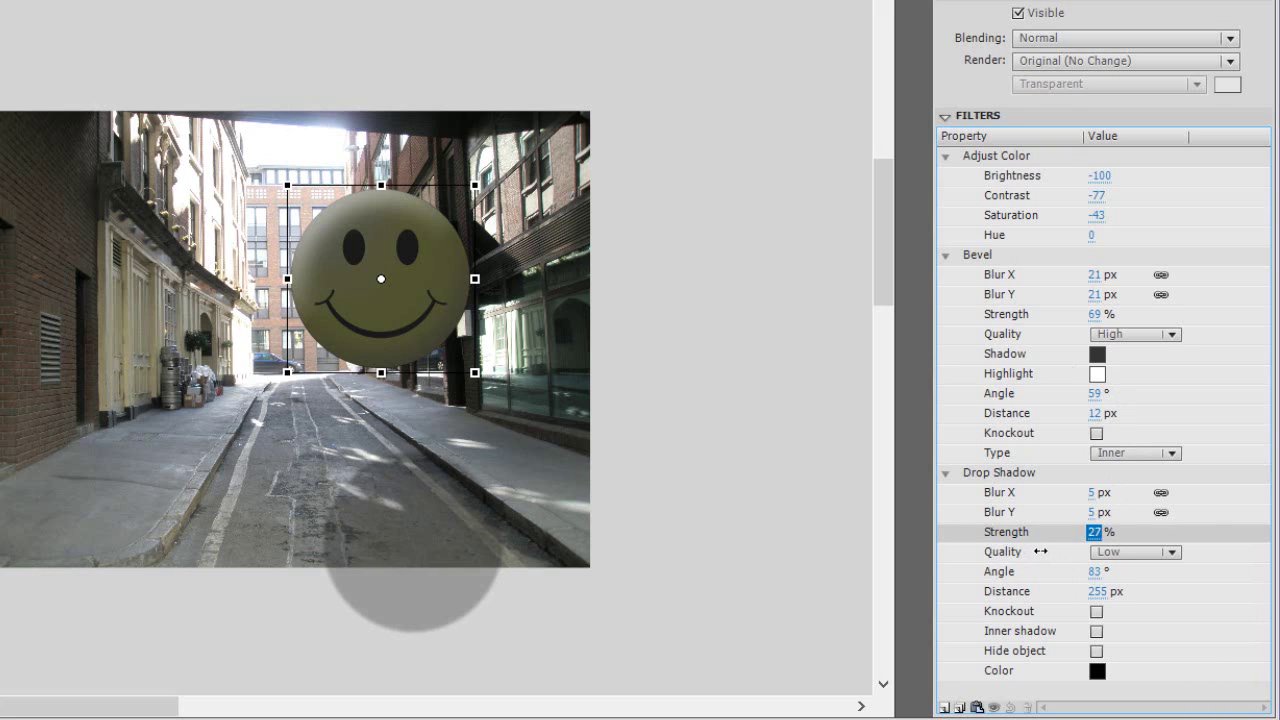
pyautogui.moveTo(1093, 492); pyautogui.dragTo(1155, 510)
pyautogui.click(1140, 556)
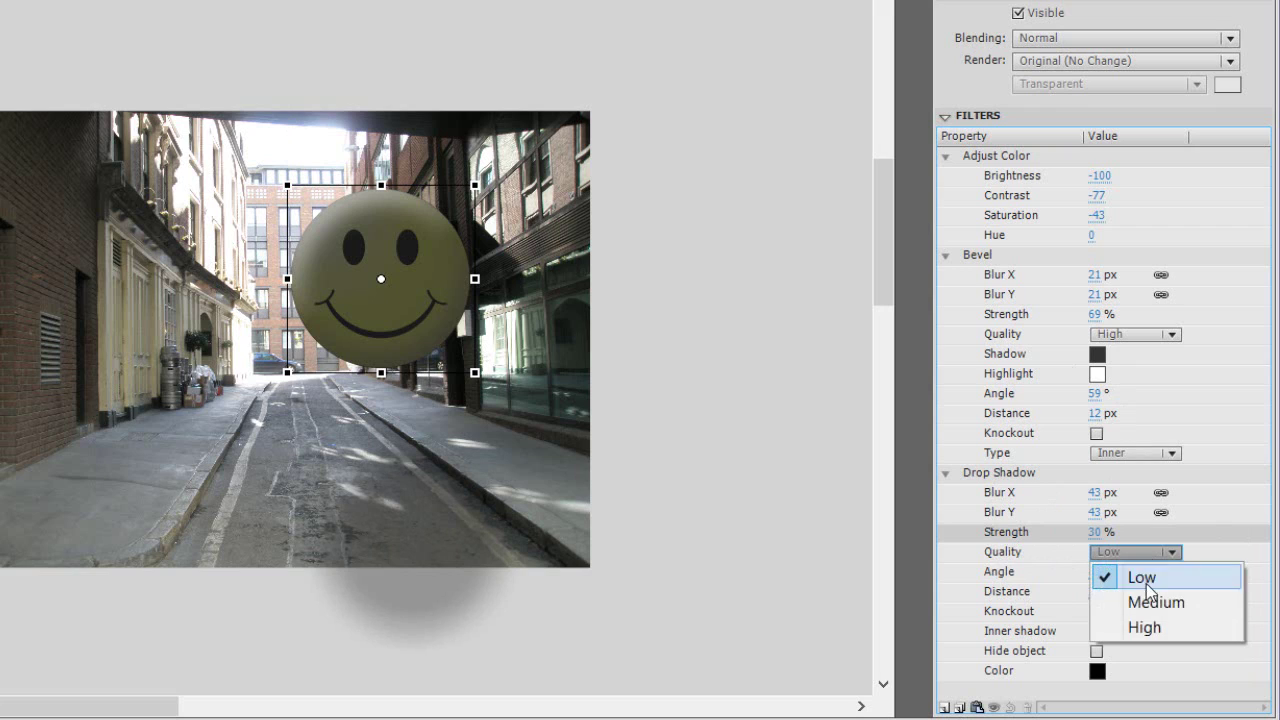
pyautogui.click(1170, 630)
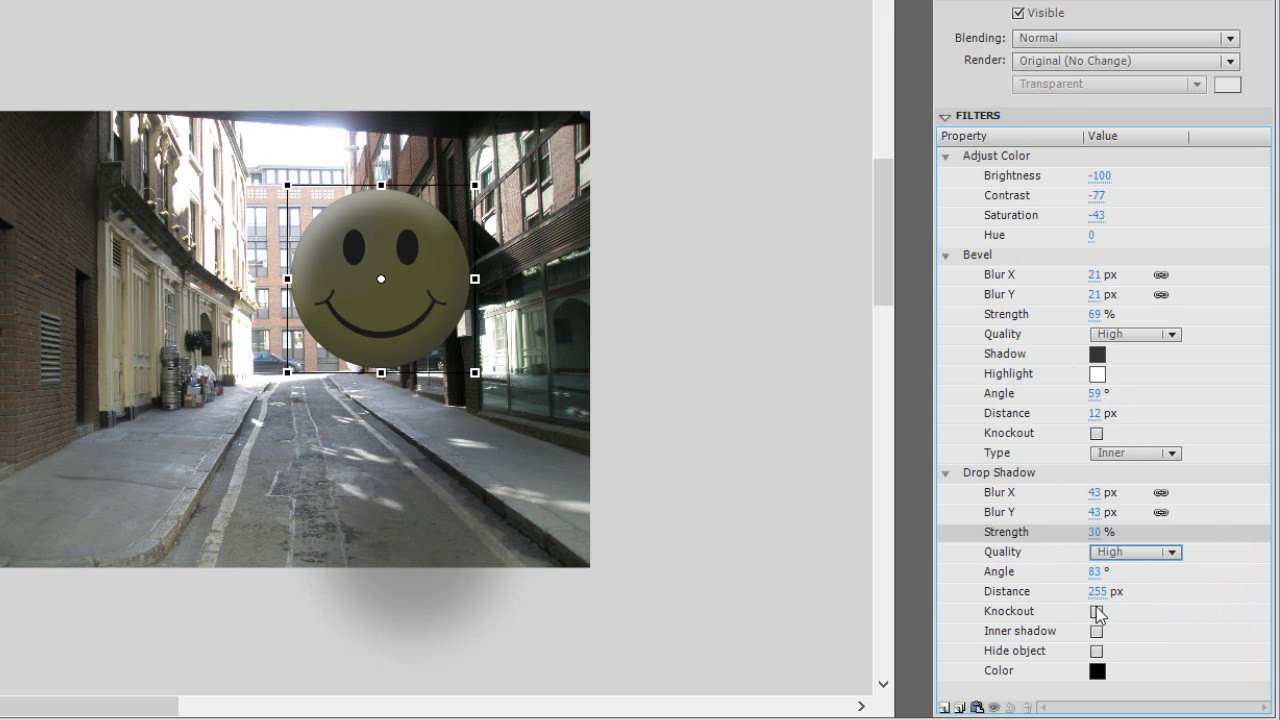
pyautogui.click(1095, 532)
pyautogui.write('35')
pyautogui.press('Return')
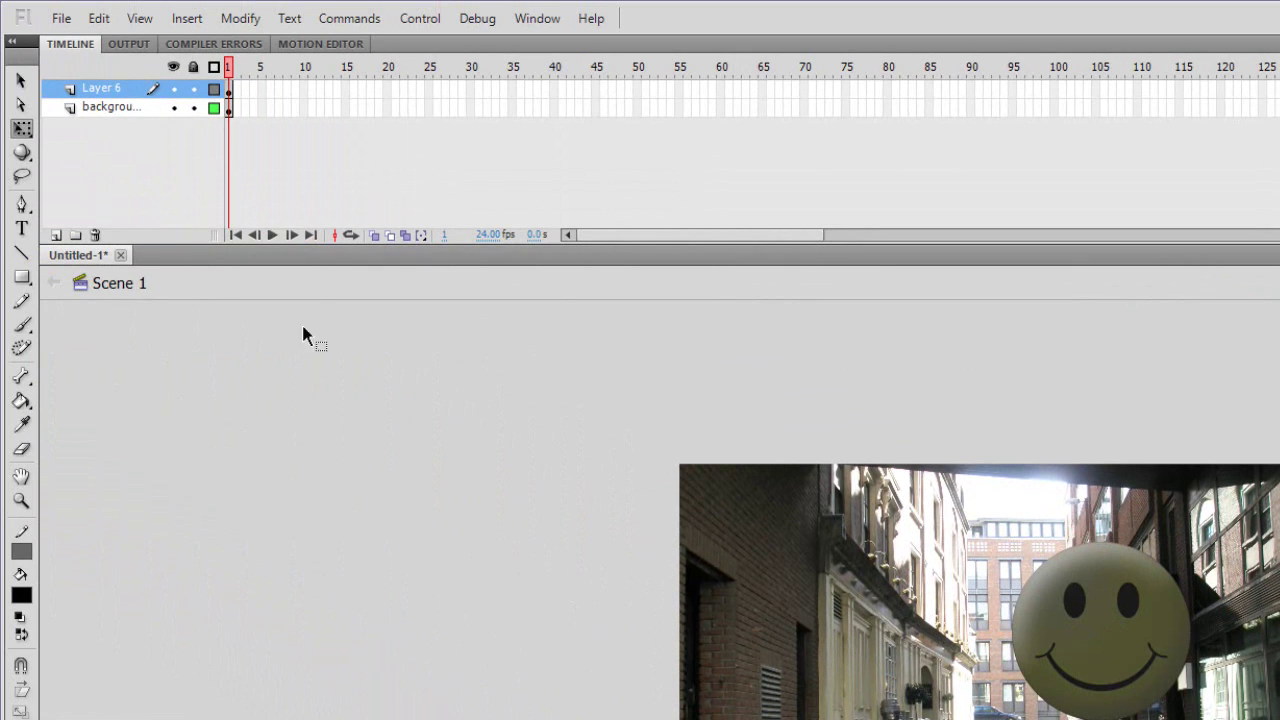
# - Insert a new layer for lighting and pick the grey gradient lighting image in the Library
pyautogui.rightClick(107, 88)
pyautogui.click(158, 183)
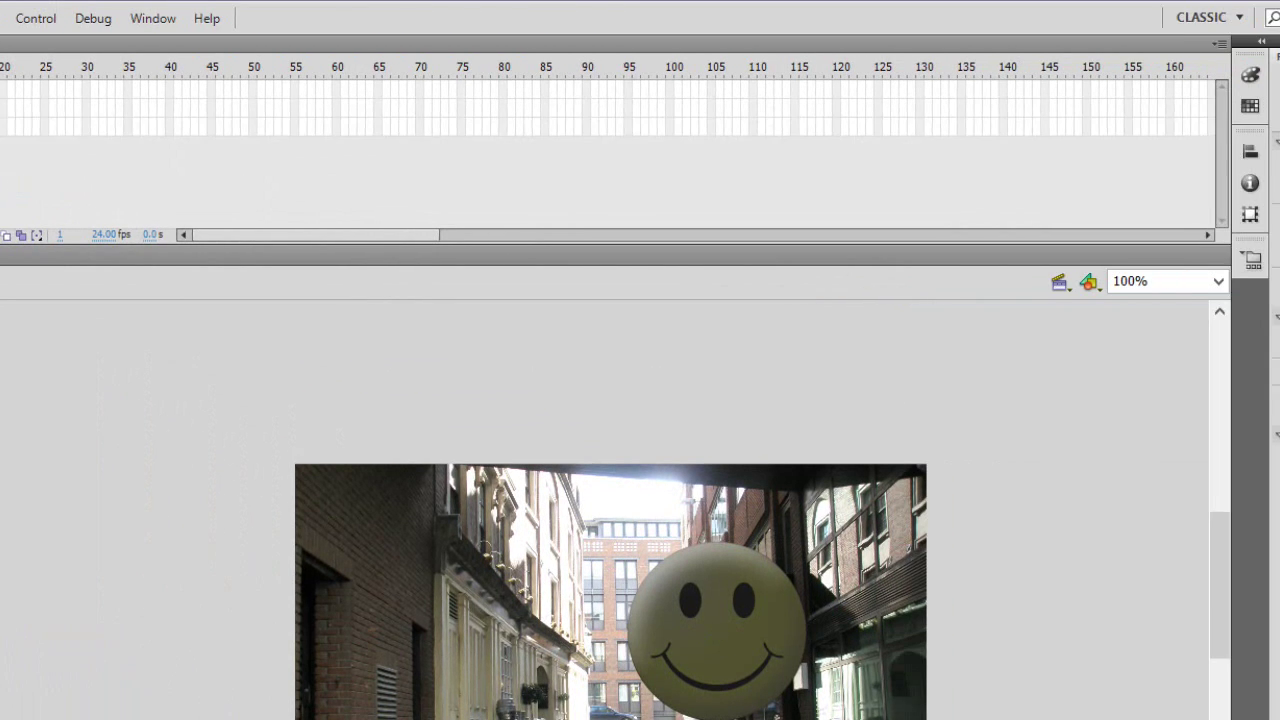
pyautogui.click(1040, 57)
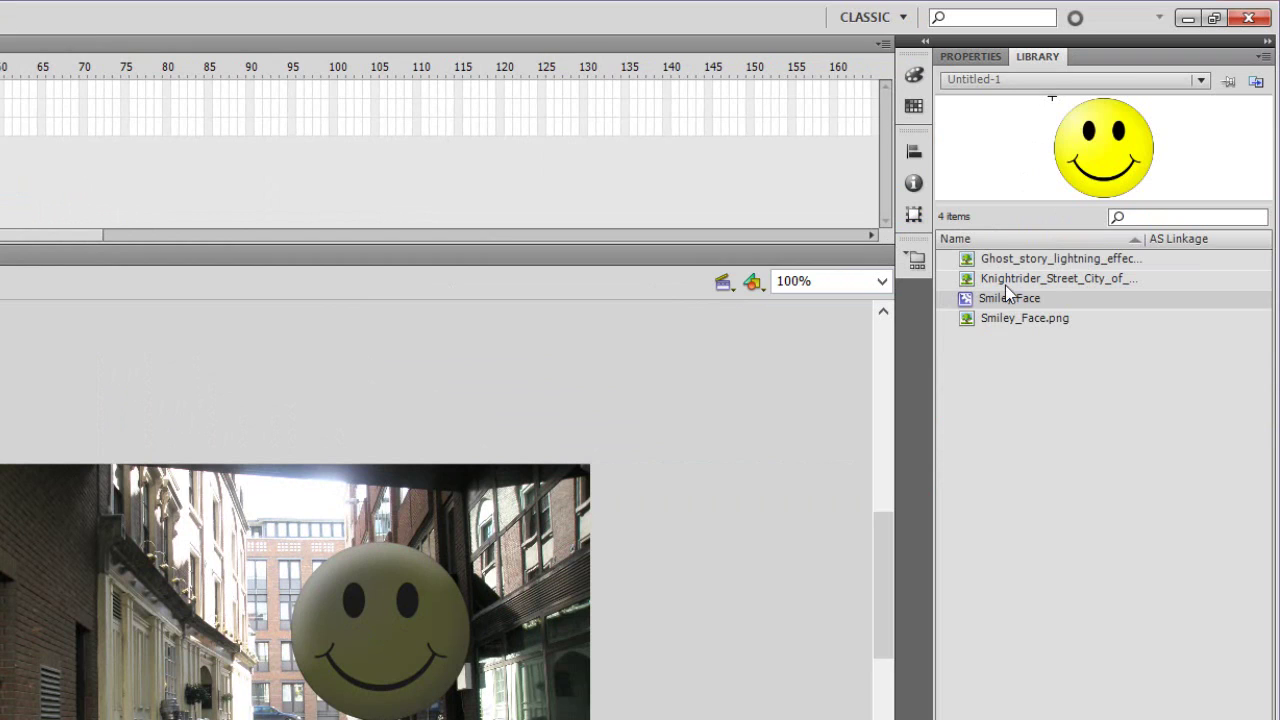
pyautogui.click(1049, 259)
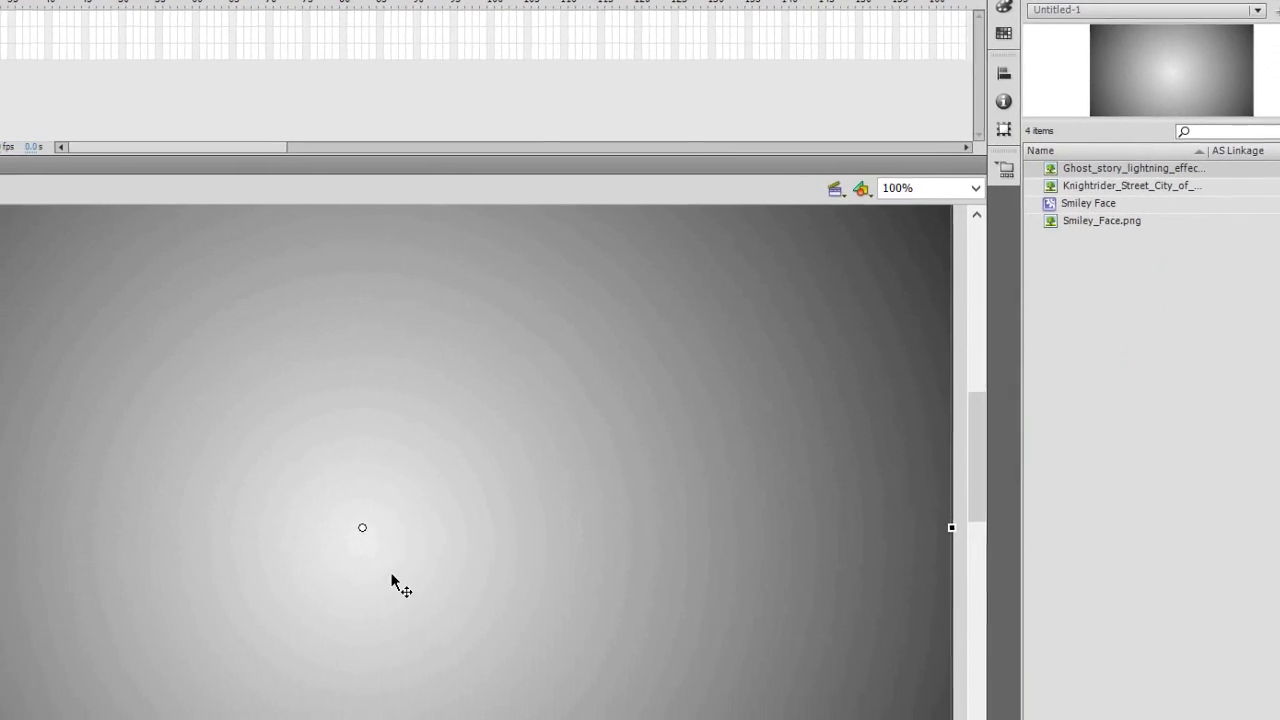
# - Convert the gradient rectangle into a movie clip symbol named 'lighting'
pyautogui.press('Escape')
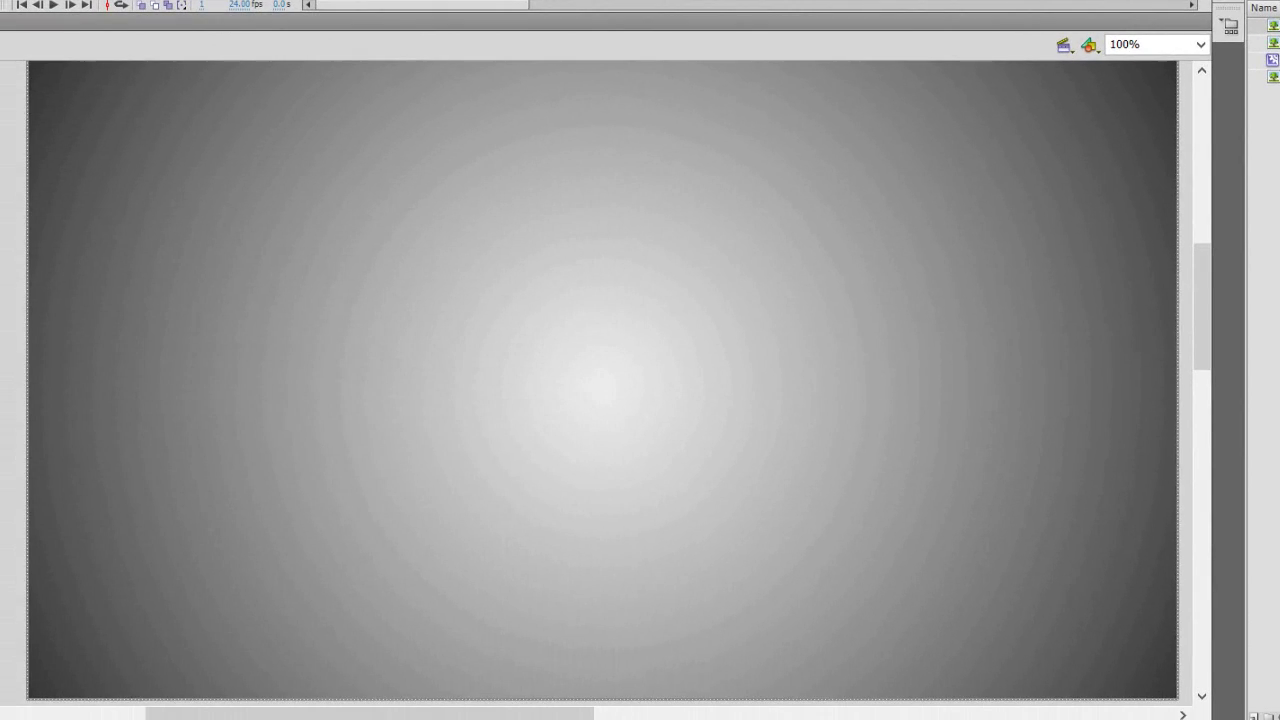
pyautogui.click(268, 433)
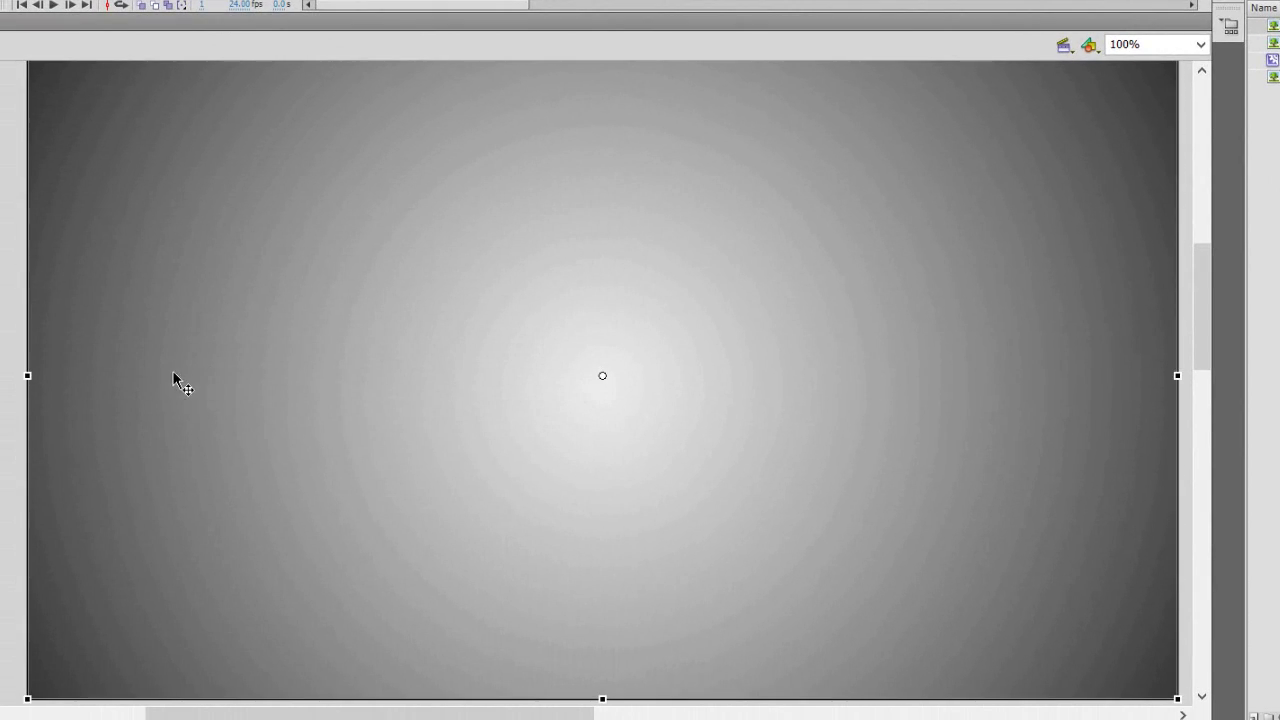
pyautogui.rightClick(189, 297)
pyautogui.click(270, 666)
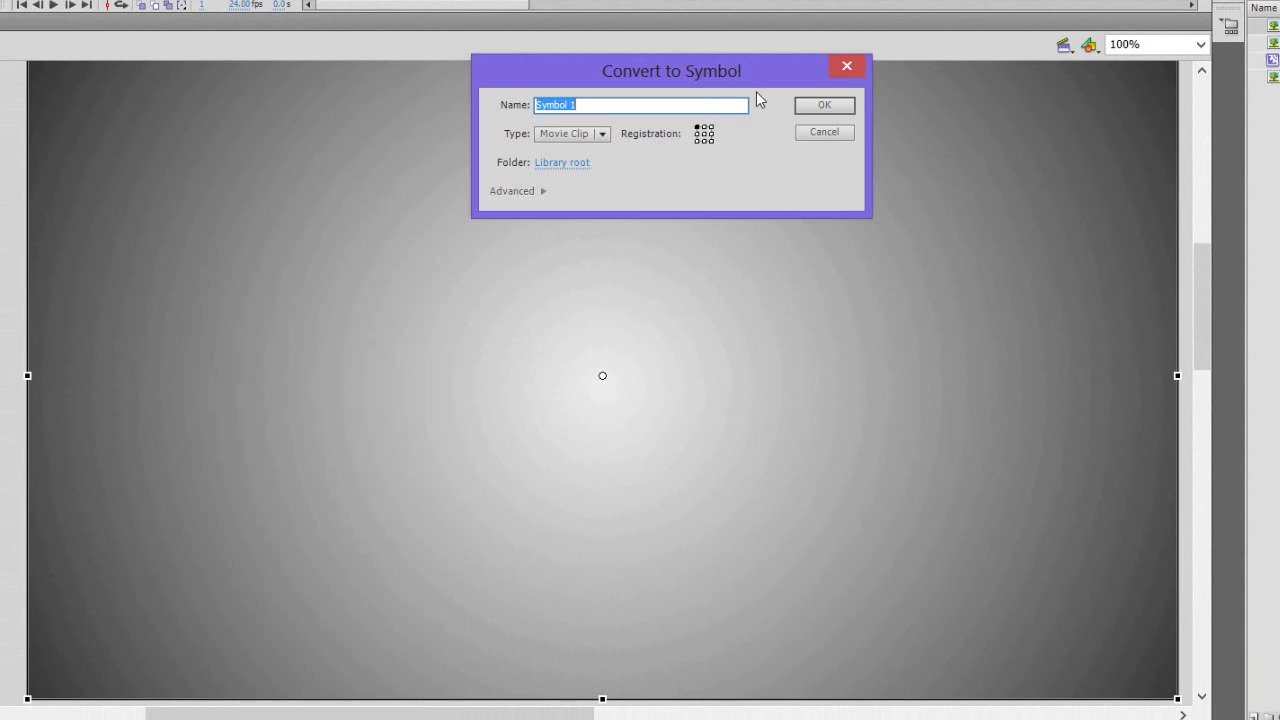
pyautogui.press('Return')
# - Move and shrink the lighting symbol to fit over the street photo
pyautogui.moveTo(357, 200); pyautogui.dragTo(470, 365)
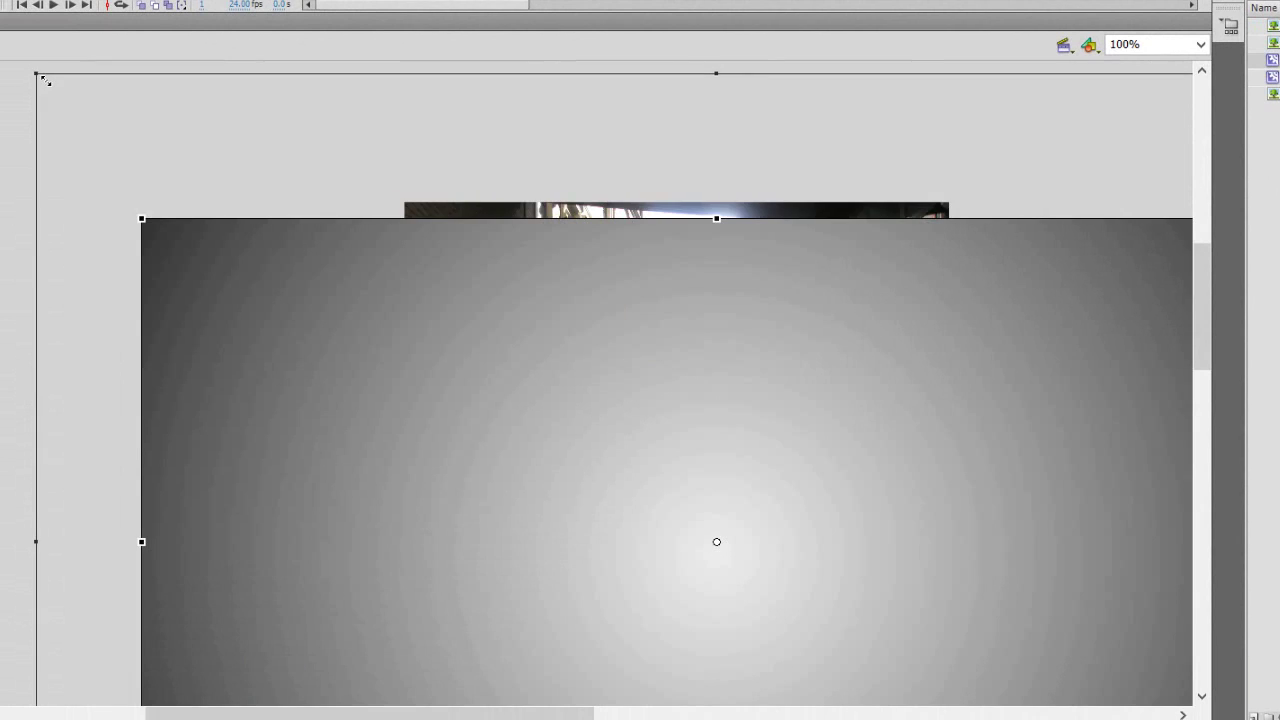
pyautogui.moveTo(159, 153); pyautogui.dragTo(240, 234)
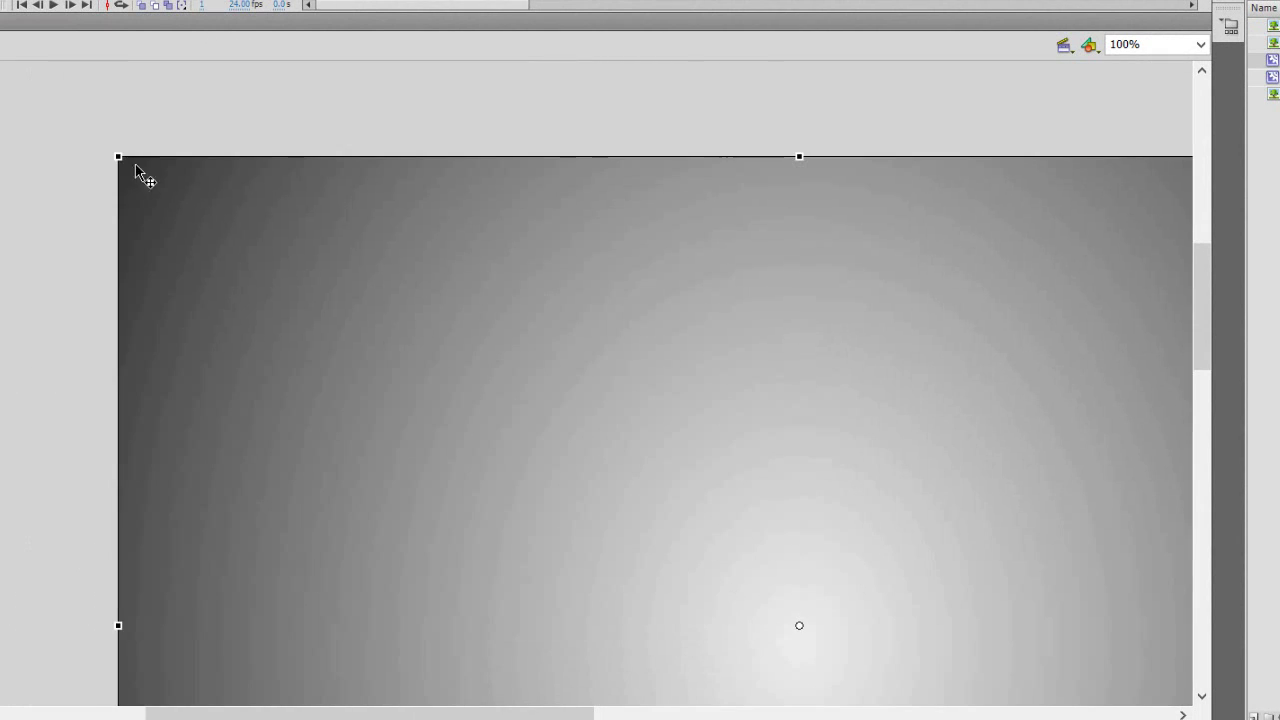
pyautogui.moveTo(130, 168); pyautogui.dragTo(601, 416)
pyautogui.moveTo(631, 491); pyautogui.dragTo(521, 283)
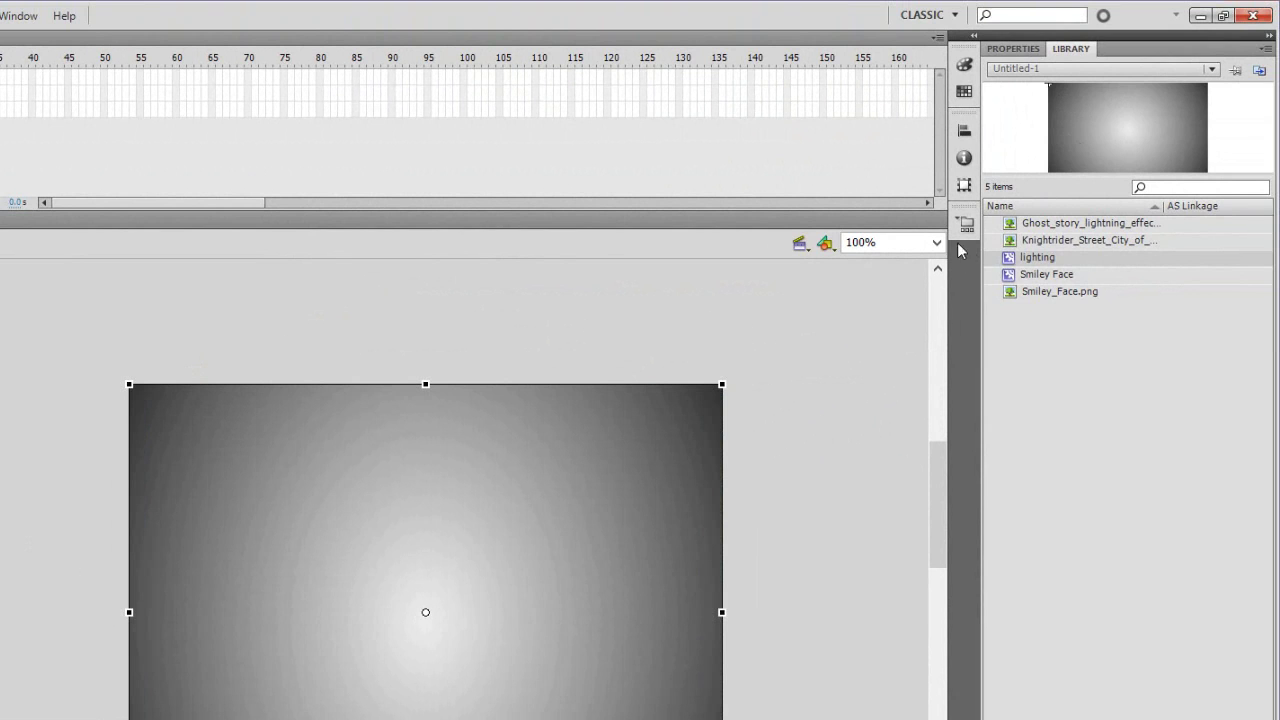
# - Try Layer, Darken, Screen, Erase and Overlay blending on the lighting clip, then settle on Multiply
pyautogui.click(1013, 48)
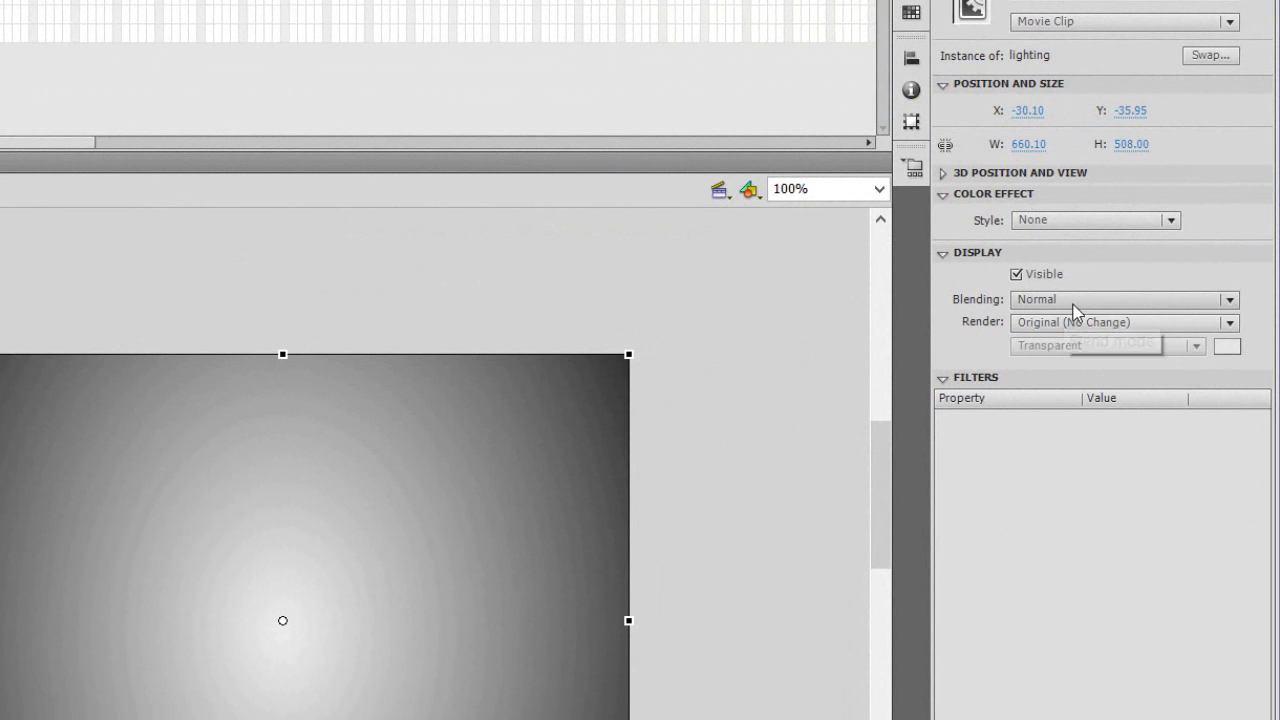
pyautogui.click(1090, 300)
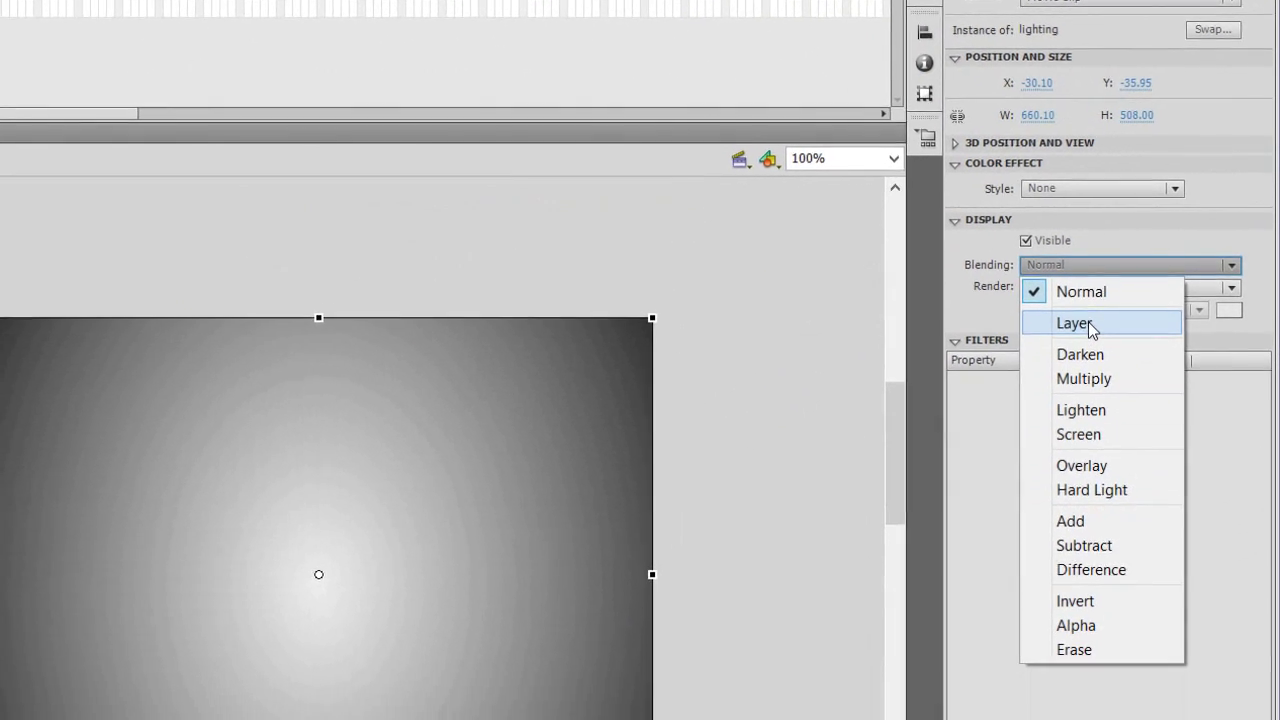
pyautogui.click(1088, 323)
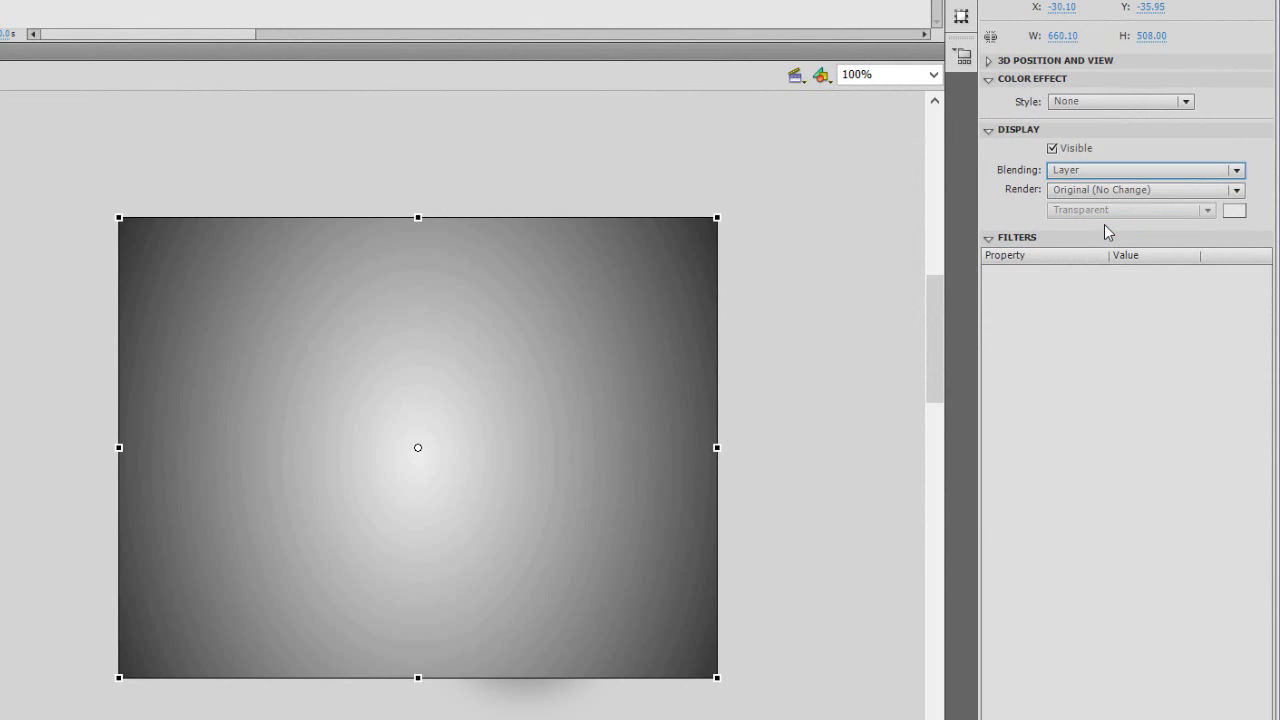
pyautogui.press('Down')
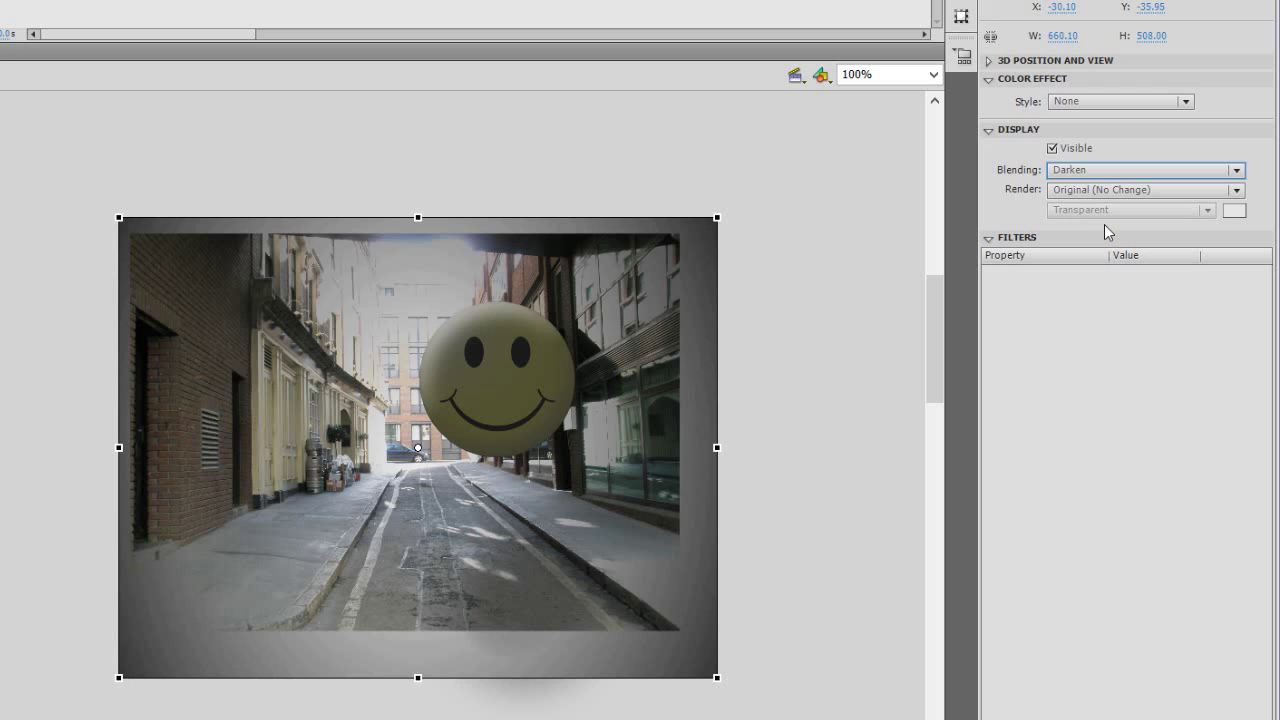
pyautogui.press('Down')
pyautogui.press('Down')
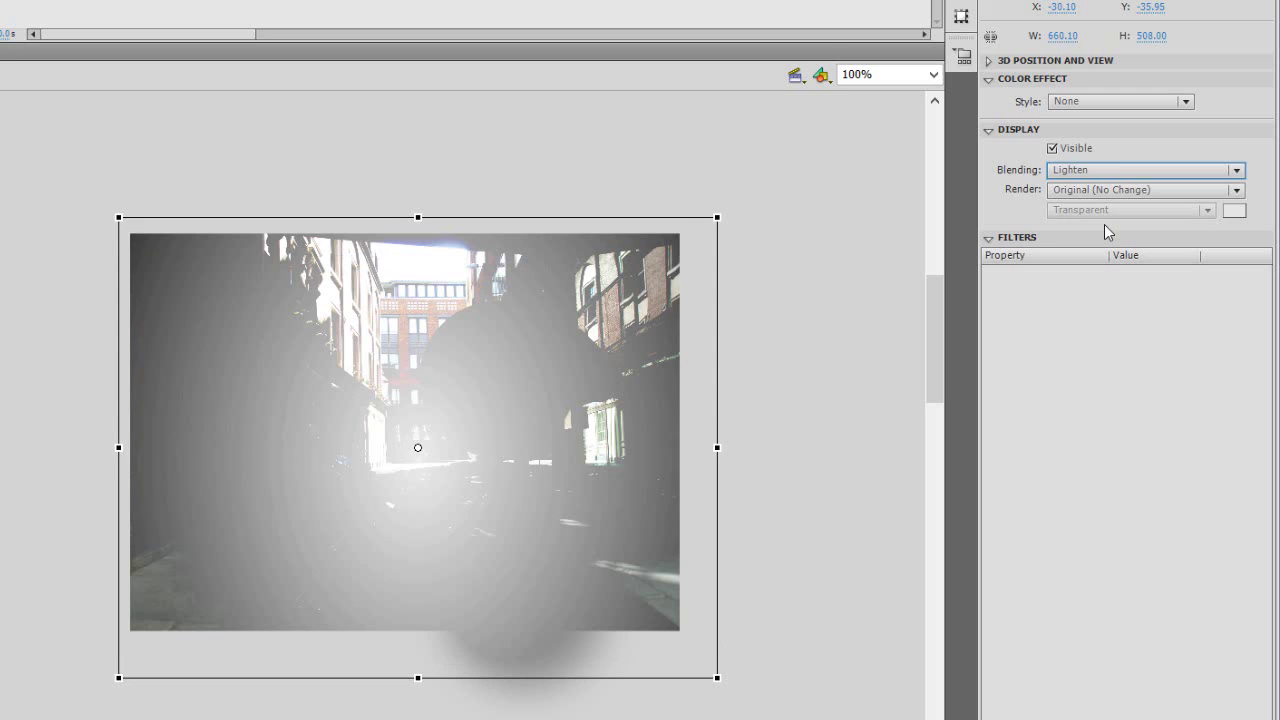
pyautogui.press('Down')
pyautogui.press('End')
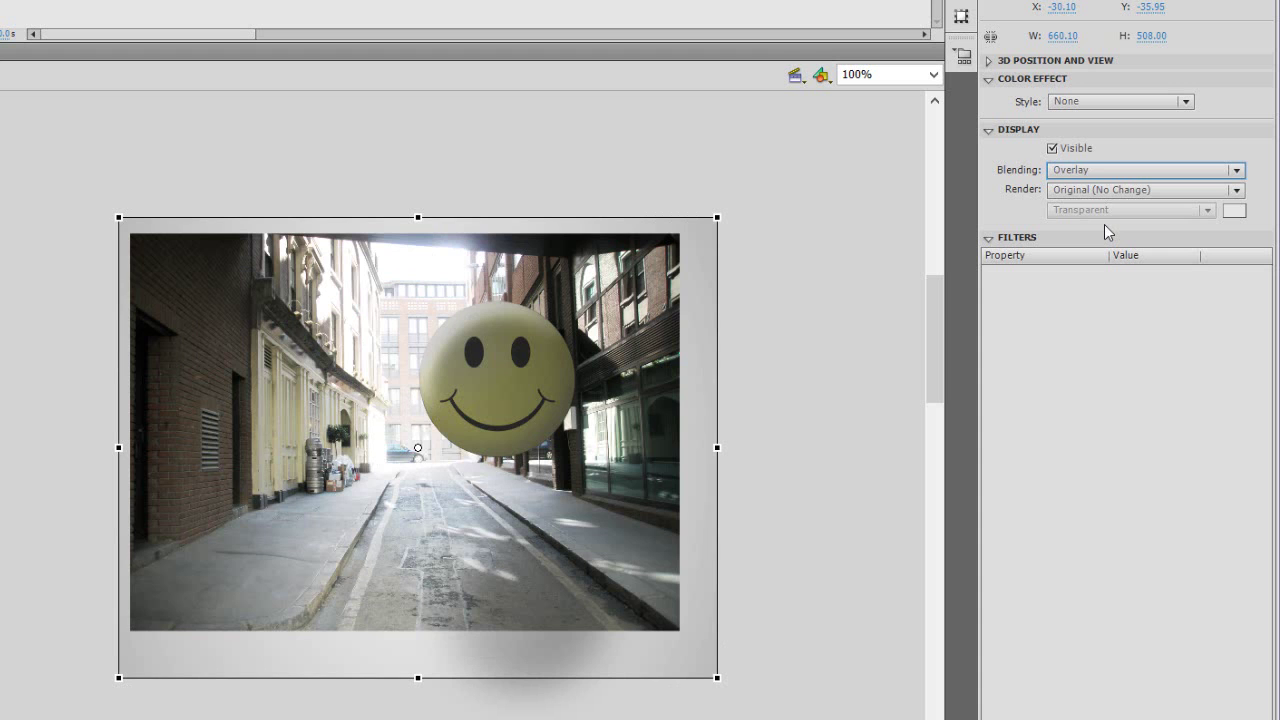
pyautogui.press('o')
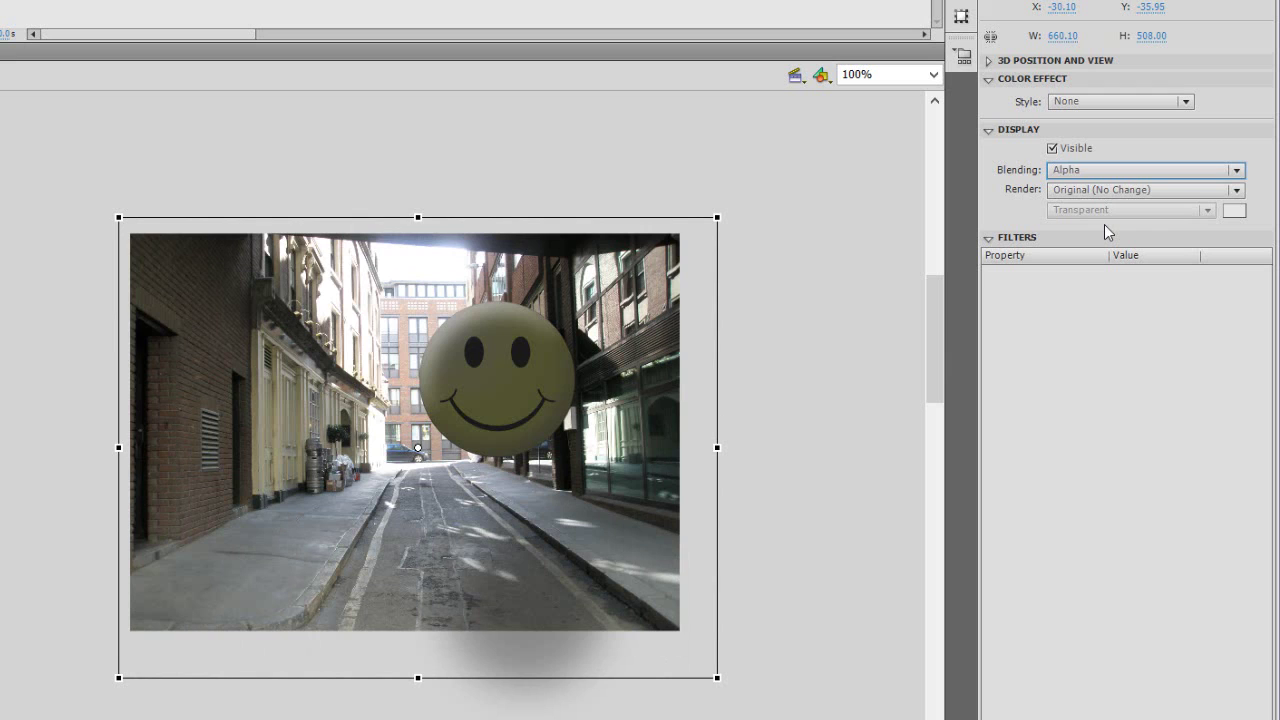
pyautogui.click(1153, 170)
pyautogui.click(1098, 275)
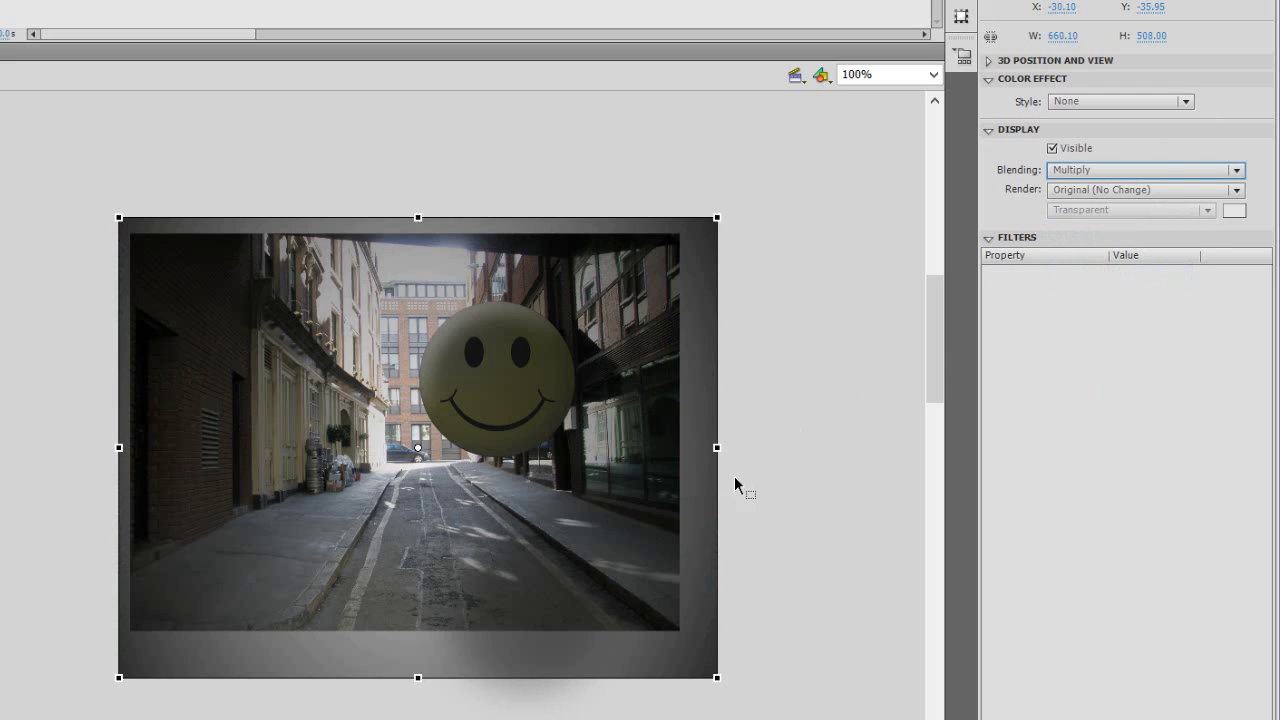
pyautogui.click(814, 476)
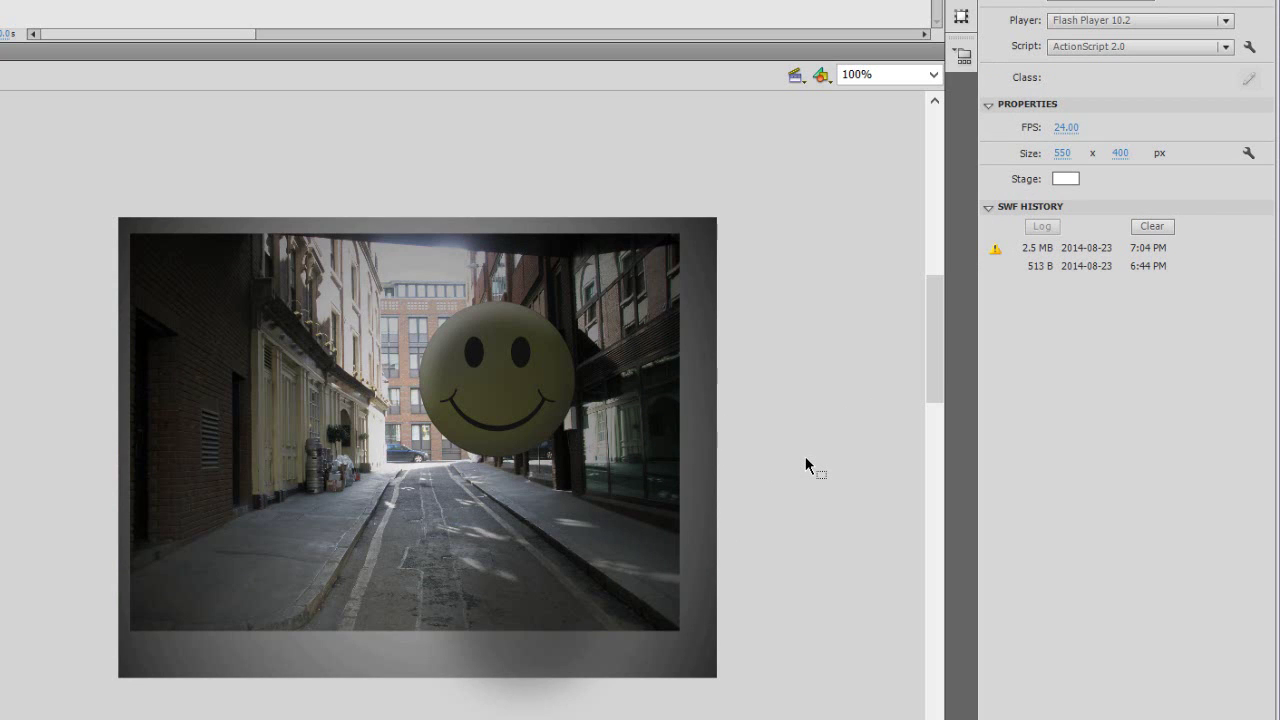
# - Shift the gradient overlay slightly up-left, then test-publish the movie as a SWF
pyautogui.hotkey('ctrl', 'z')
pyautogui.click(768, 415)
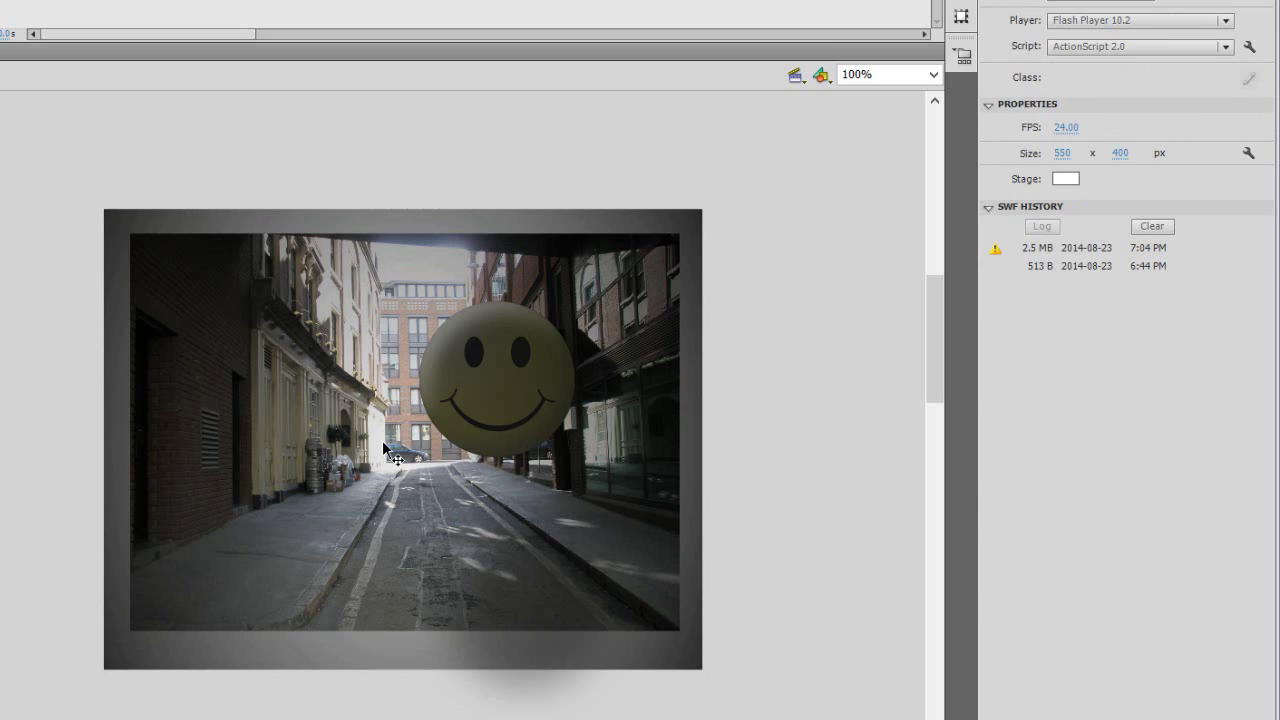
pyautogui.hotkey('ctrl', 'Return')
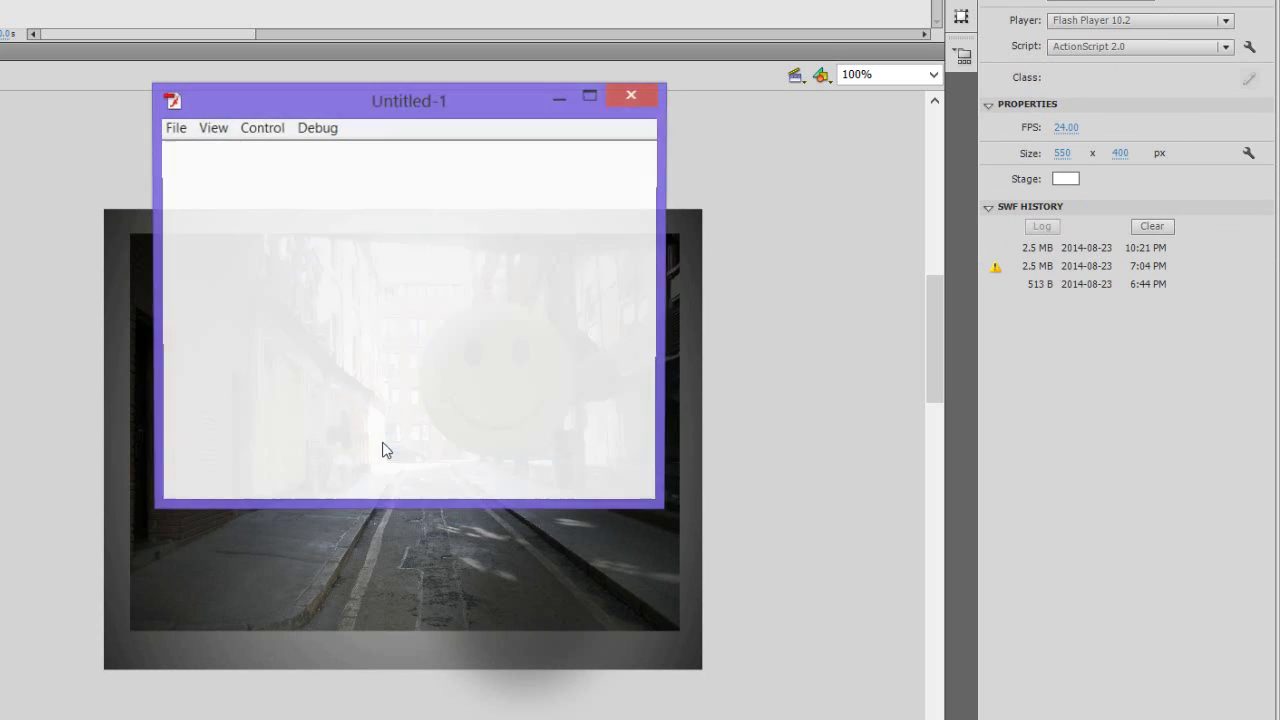
# - Move the smiley further left over the alley and preview the animation on the stage
pyautogui.click(633, 95)
pyautogui.moveTo(335, 367); pyautogui.dragTo(504, 377)
pyautogui.press('Return')
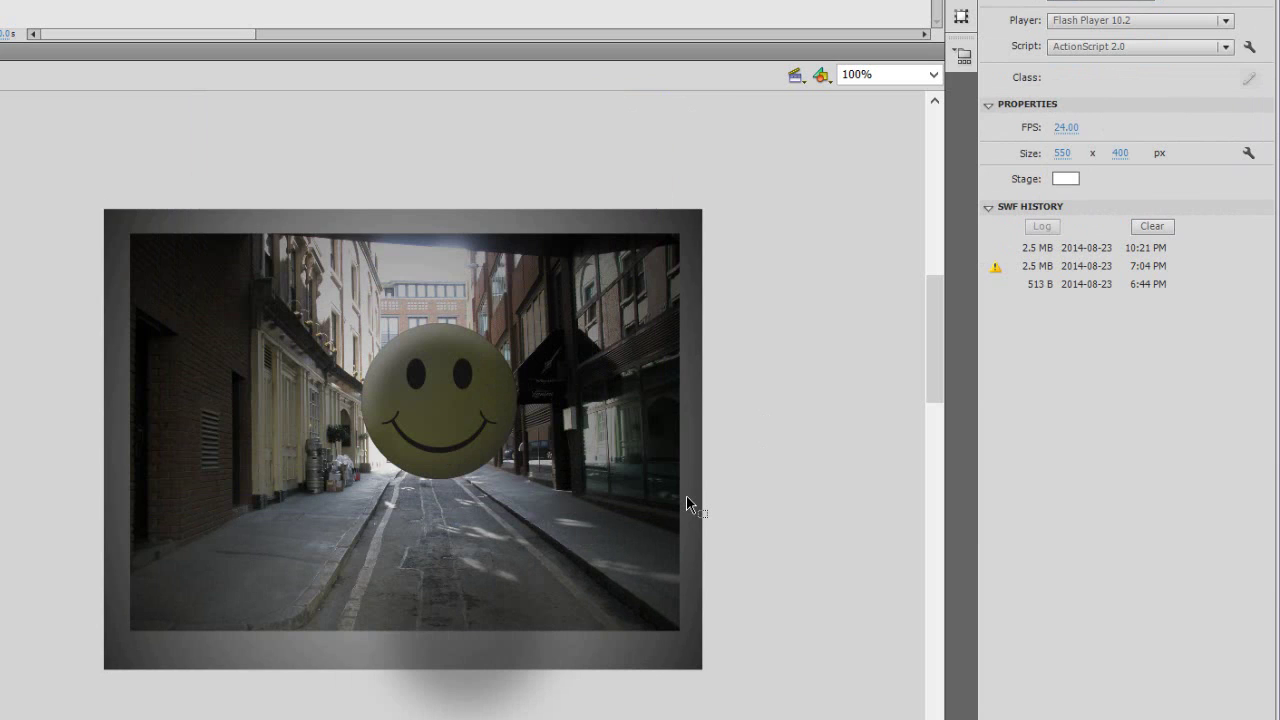